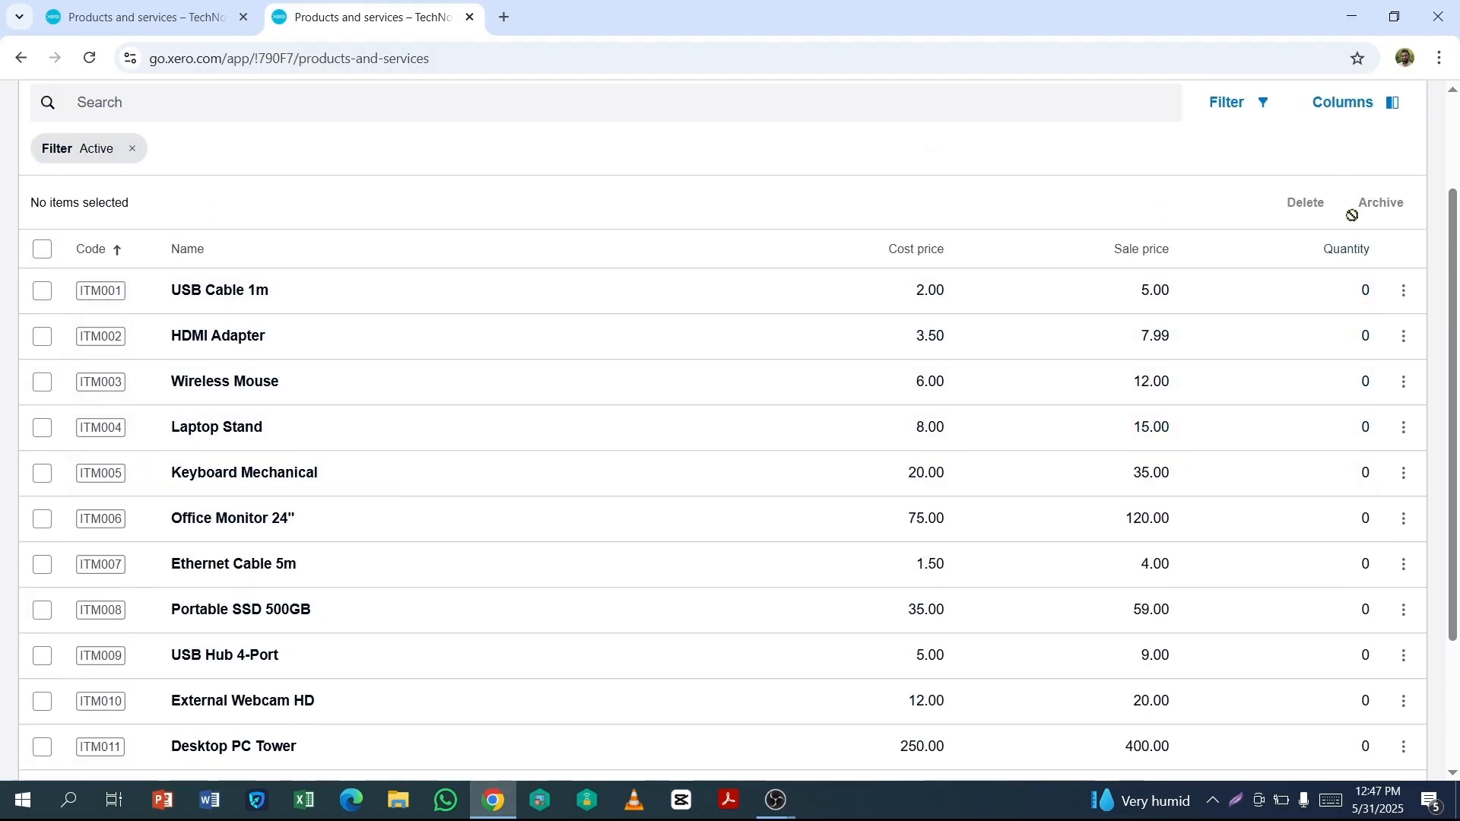
# - Review the products and services list, checking each item's cost price, sale price and quantity
pyautogui.scroll(-1, 1367, 365)
pyautogui.scroll(-1, 1367, 371)
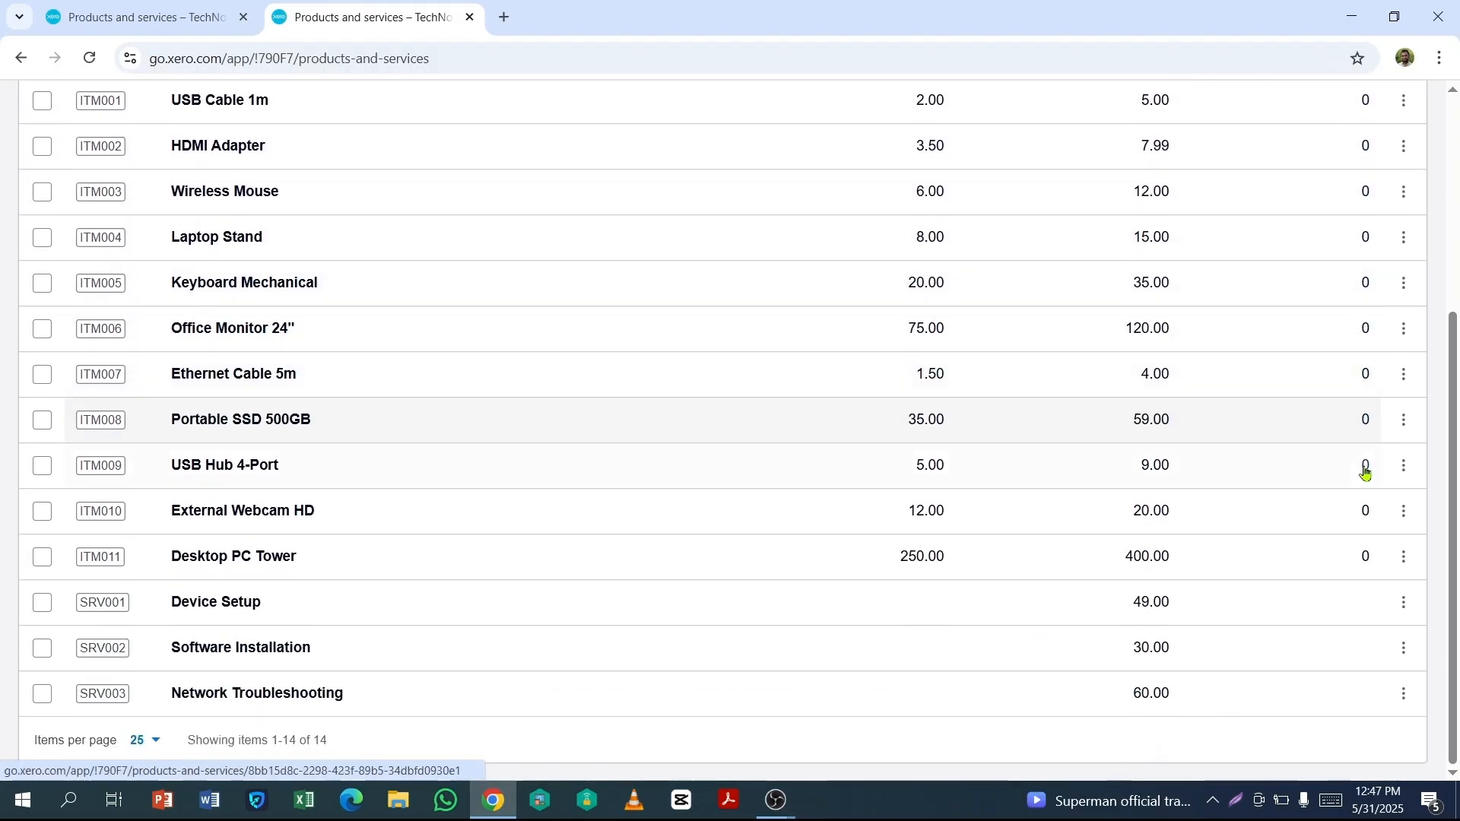
pyautogui.scroll(4, 1394, 517)
pyautogui.scroll(-2, 1369, 385)
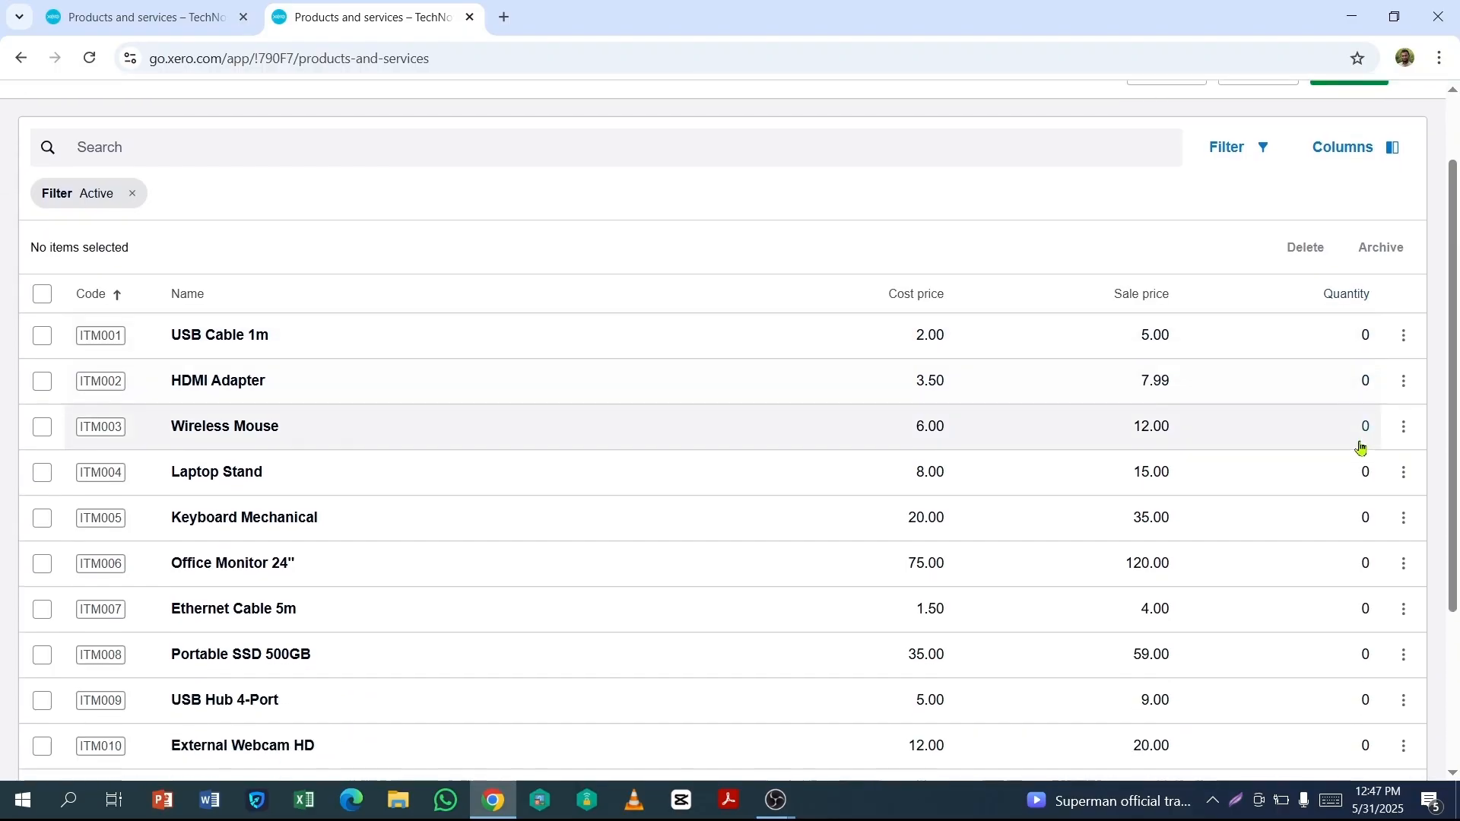
pyautogui.scroll(3, 1360, 456)
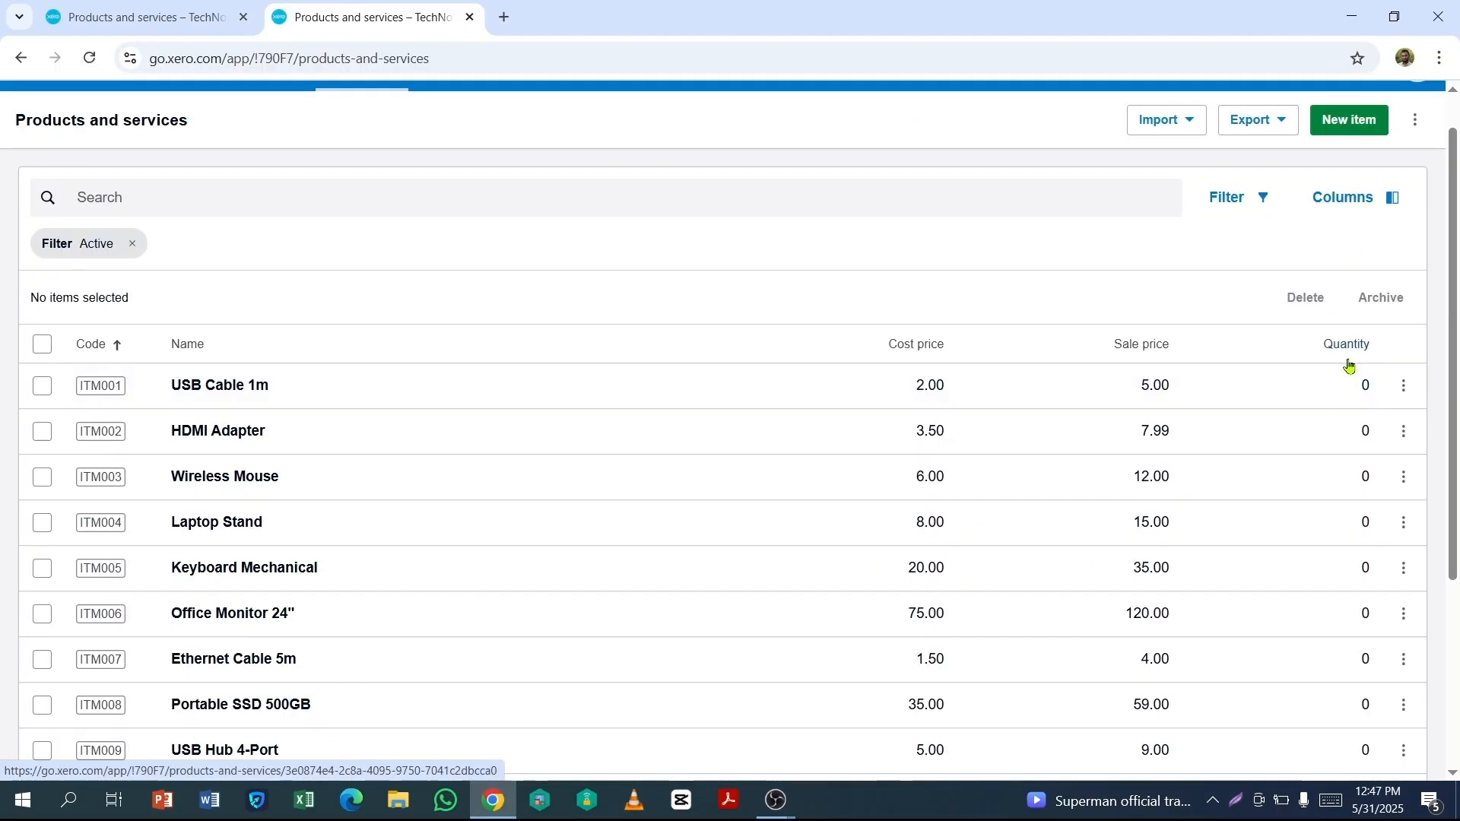
pyautogui.scroll(-1, 1345, 373)
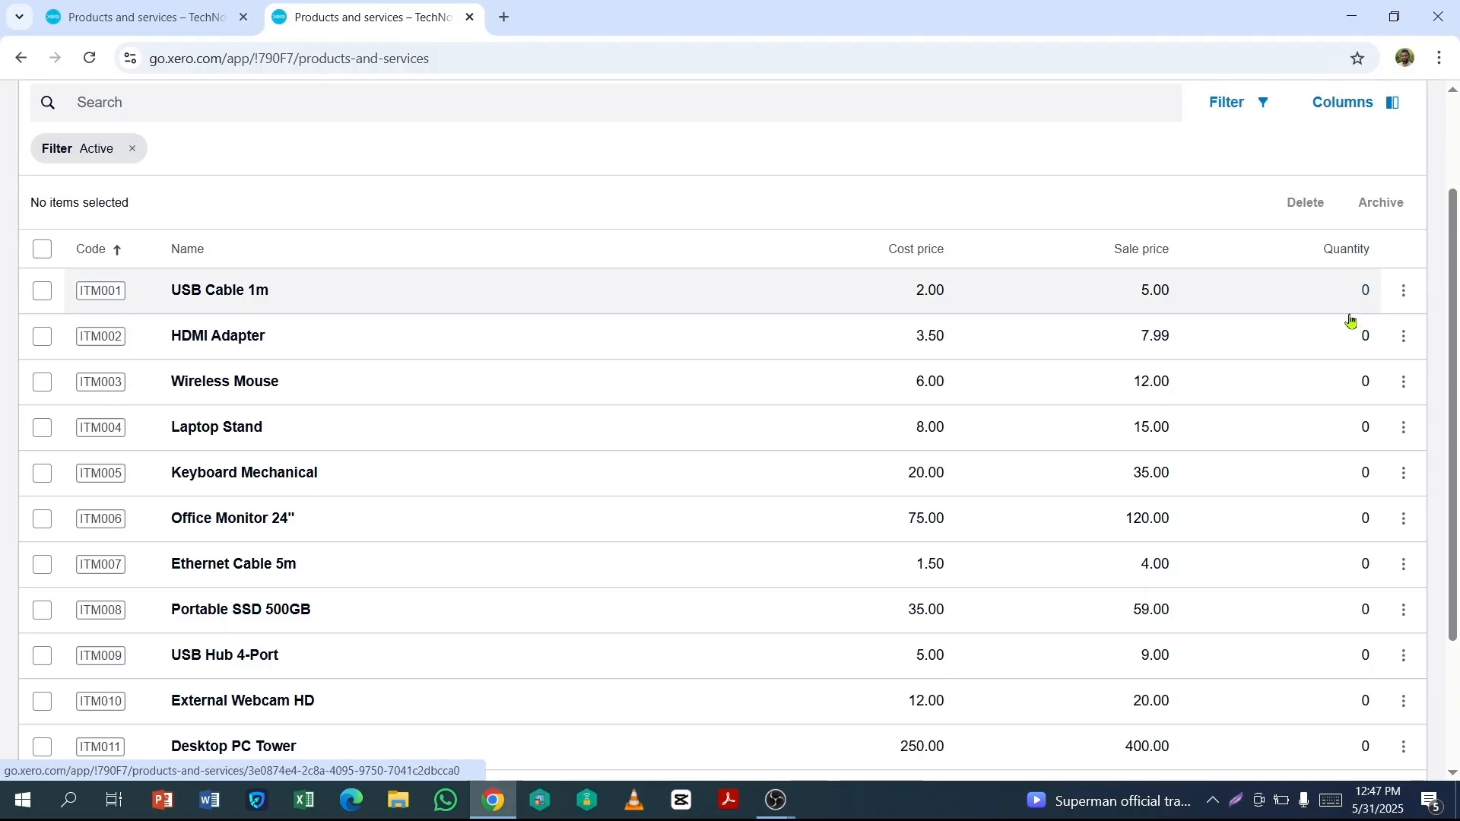
pyautogui.scroll(2, 1331, 383)
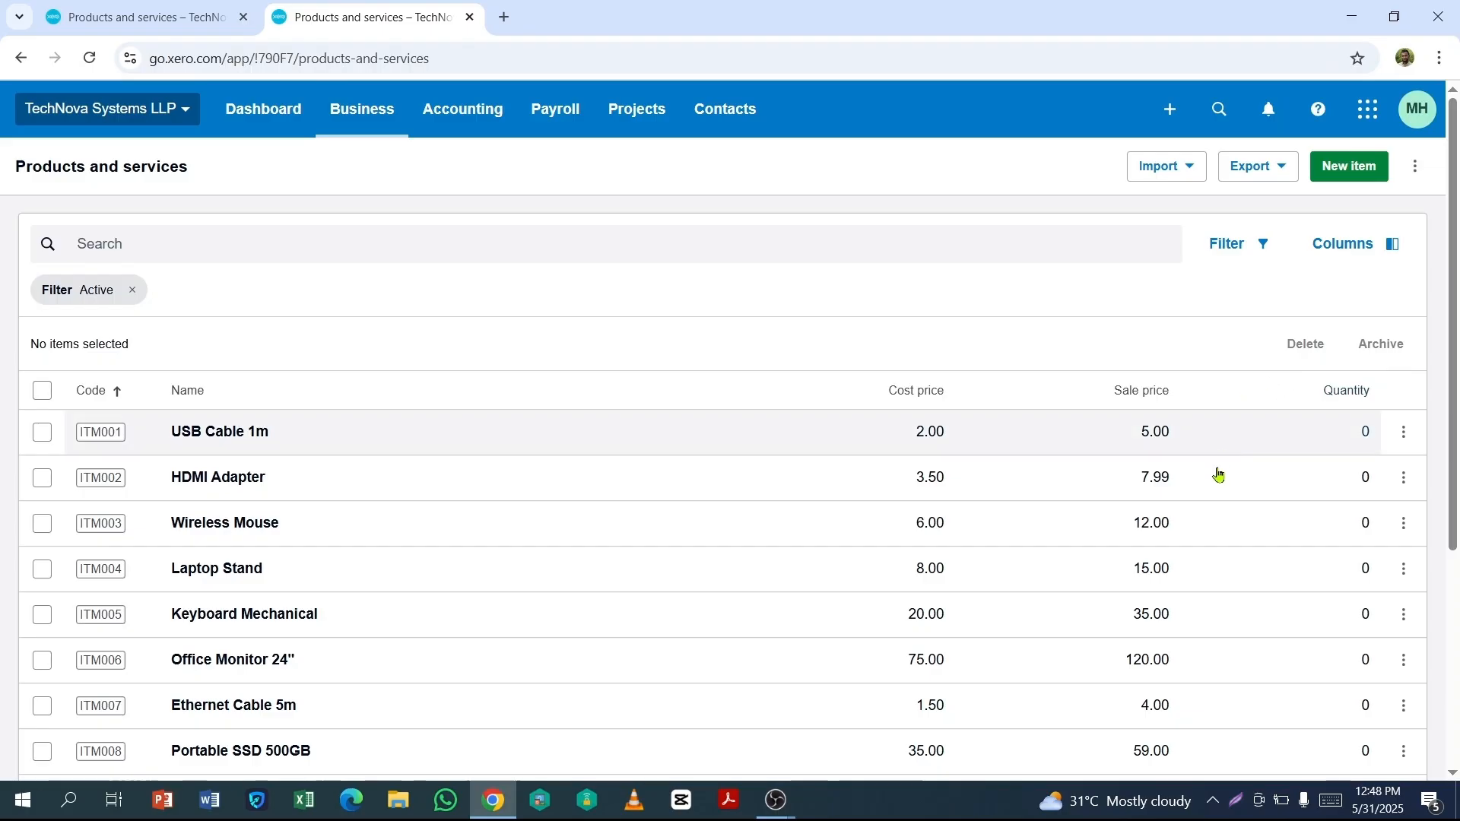
pyautogui.scroll(-1, 1235, 451)
pyautogui.scroll(-2, 1235, 451)
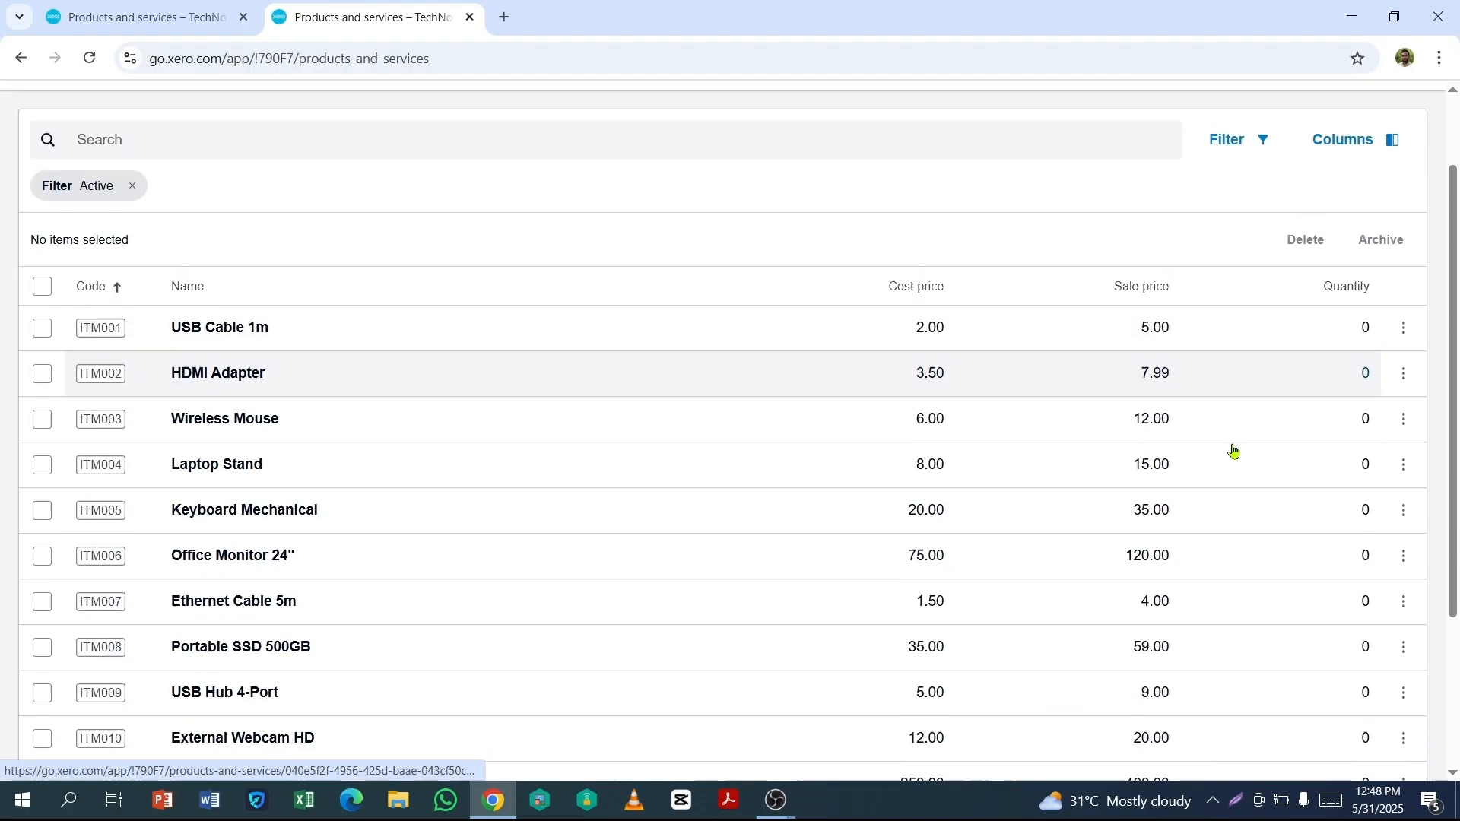
pyautogui.scroll(2, 1231, 449)
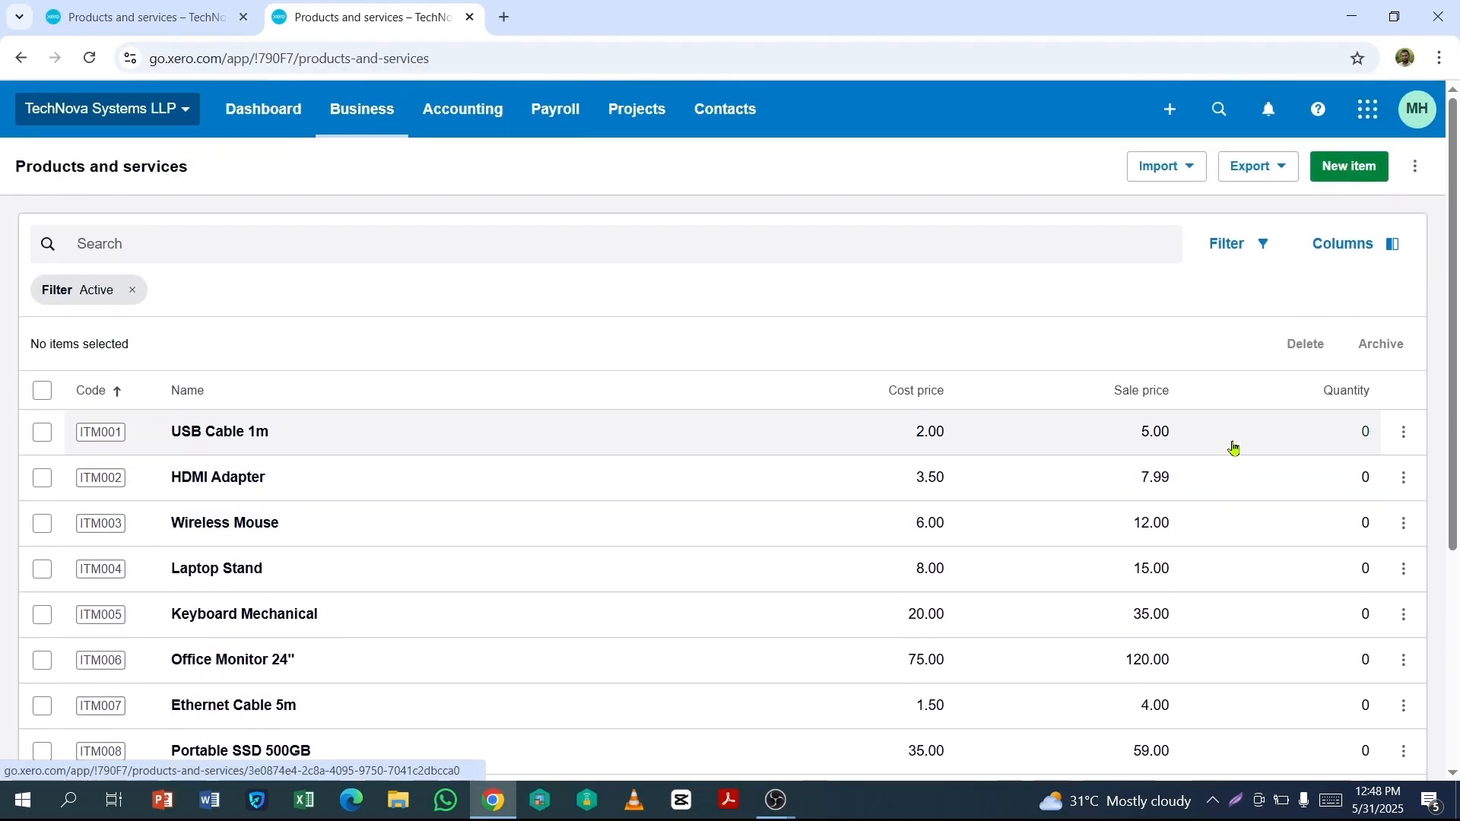
# - Start an import of inventory opening balances and set the opening balance date to 31 May 2024
pyautogui.click(1190, 180)
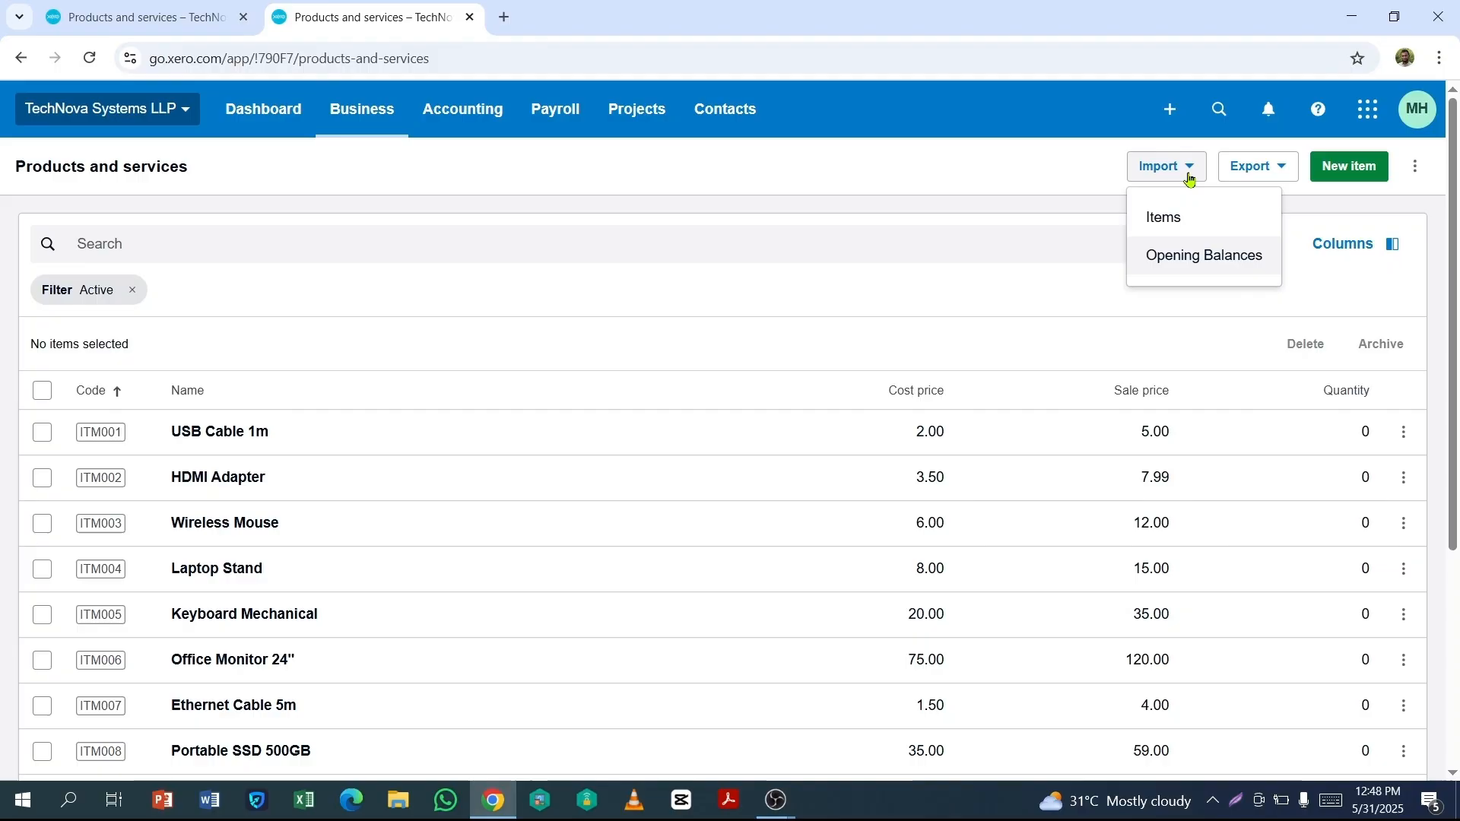
pyautogui.click(1176, 267)
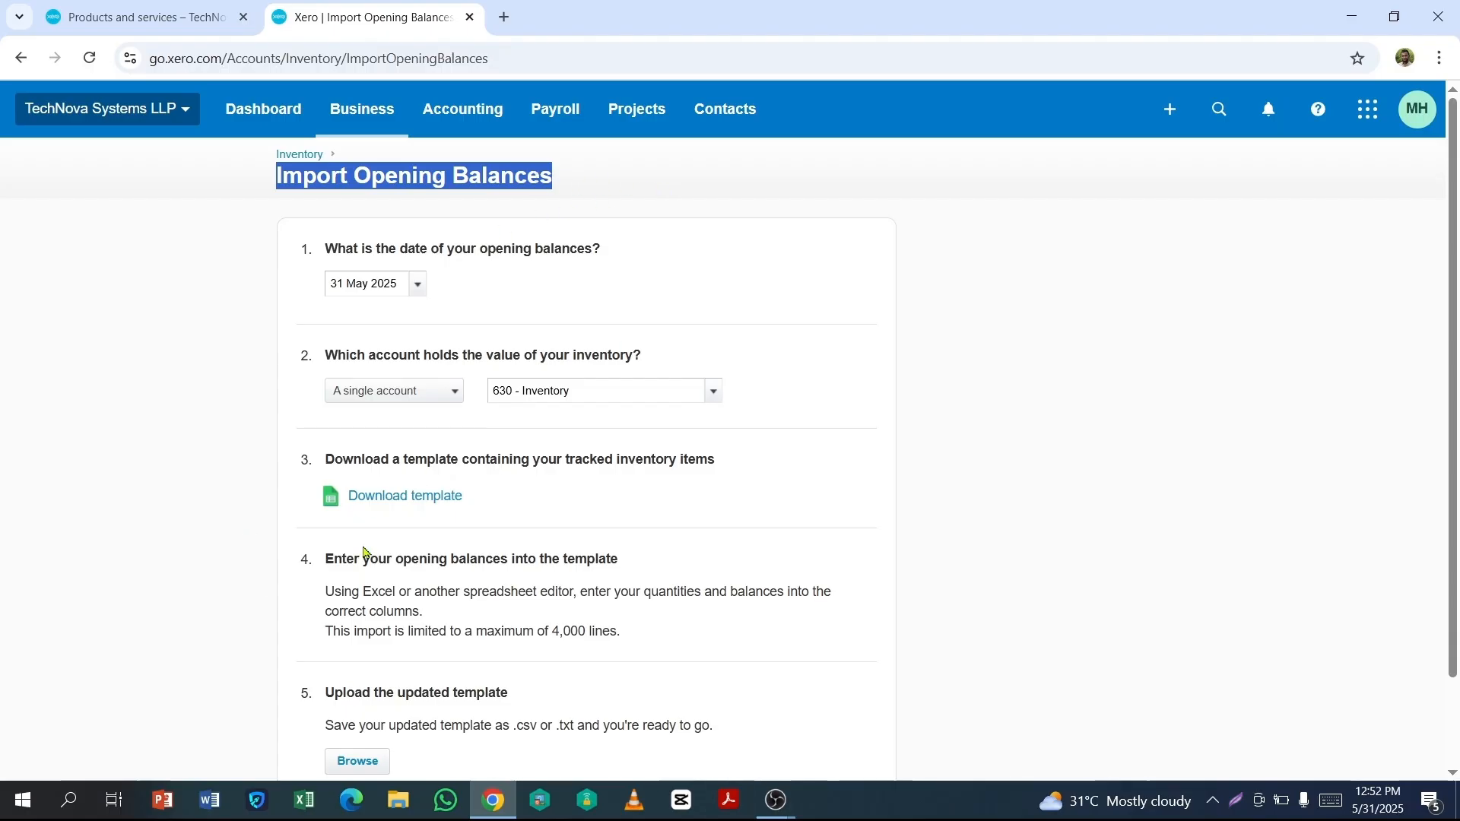
pyautogui.press('Tab')
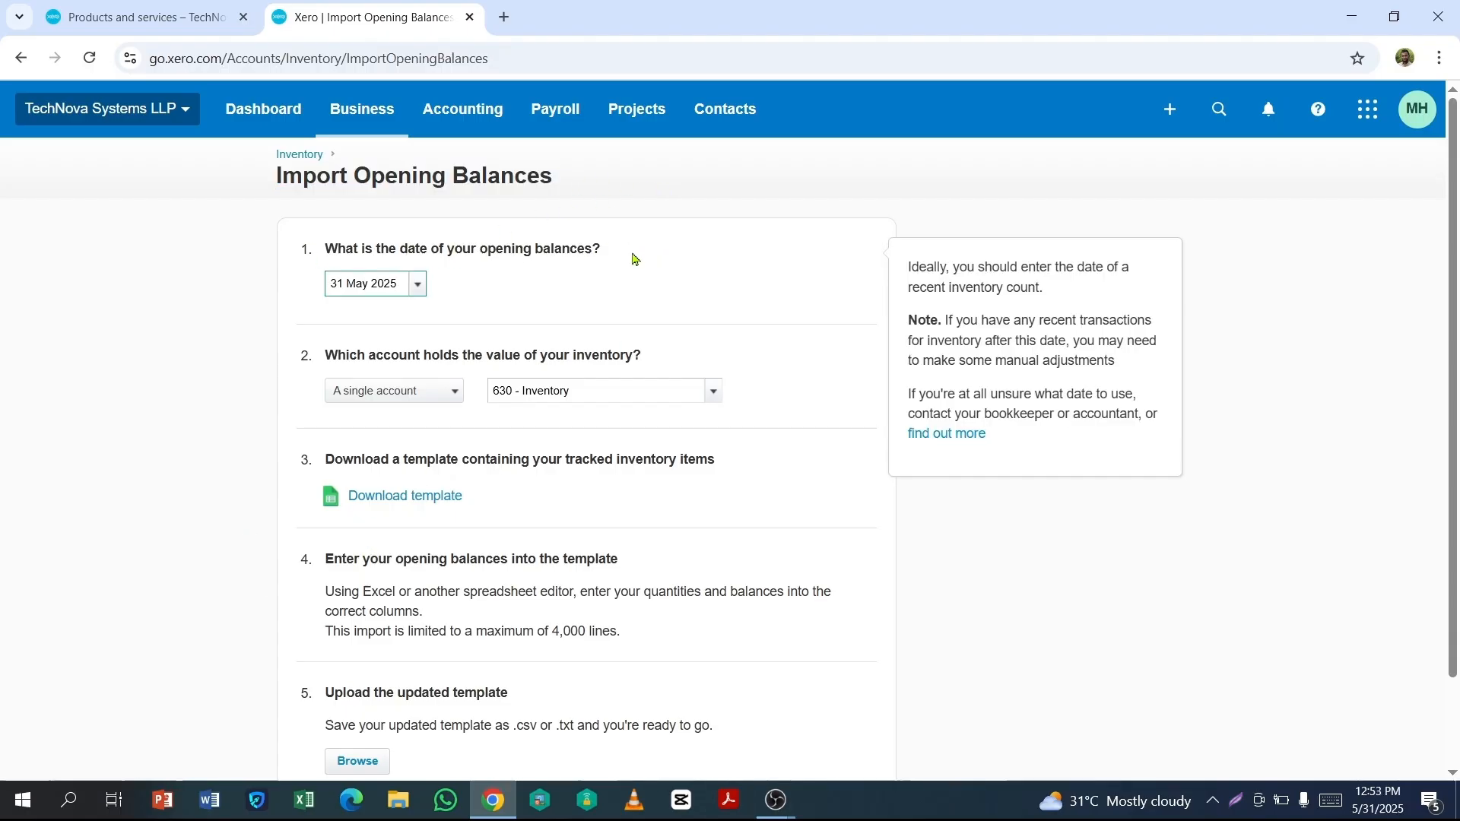
pyautogui.press('BackSpace')
pyautogui.write('4')
pyautogui.scroll(-1, 609, 287)
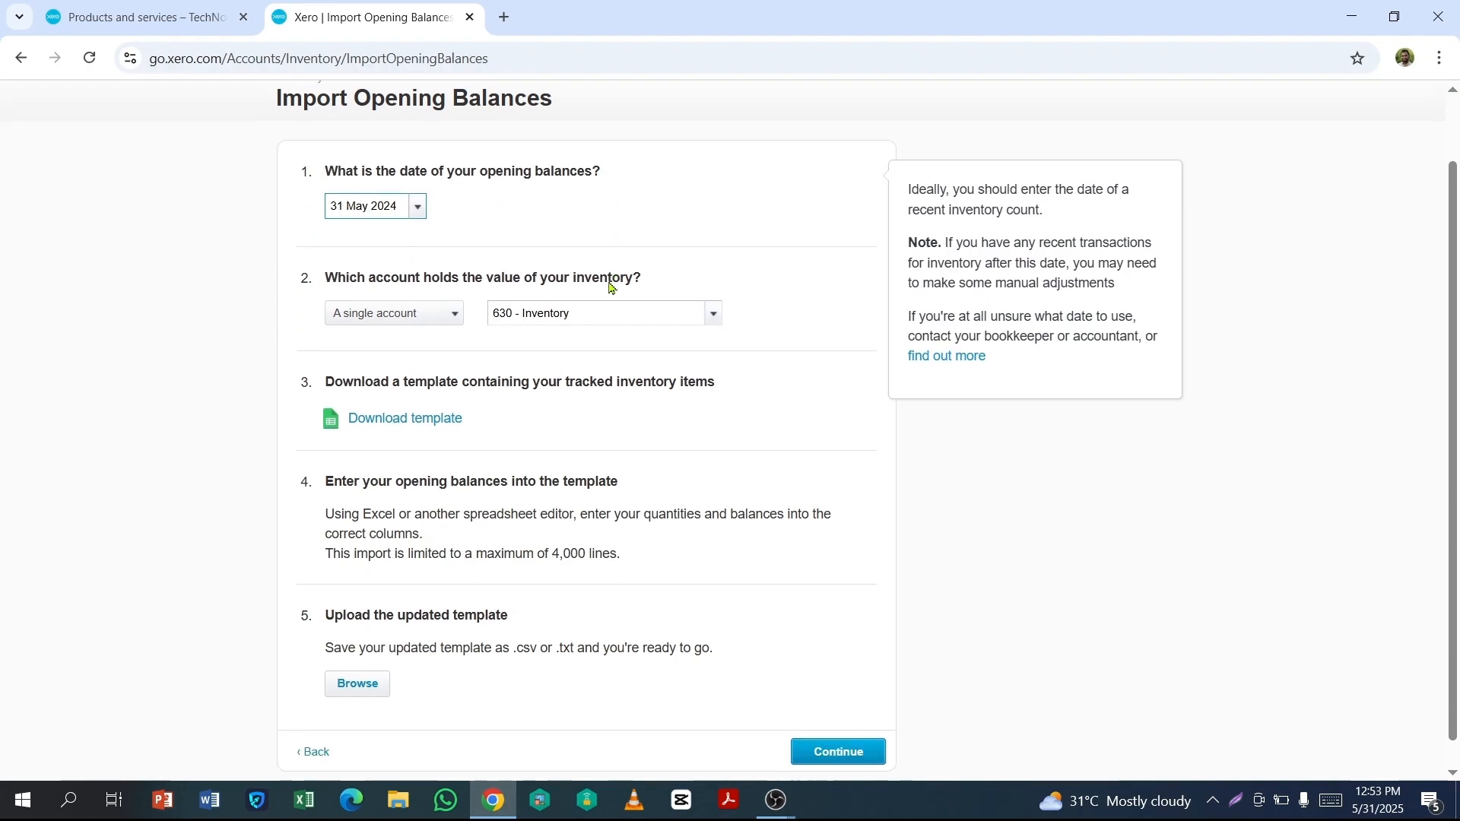
pyautogui.scroll(1, 494, 327)
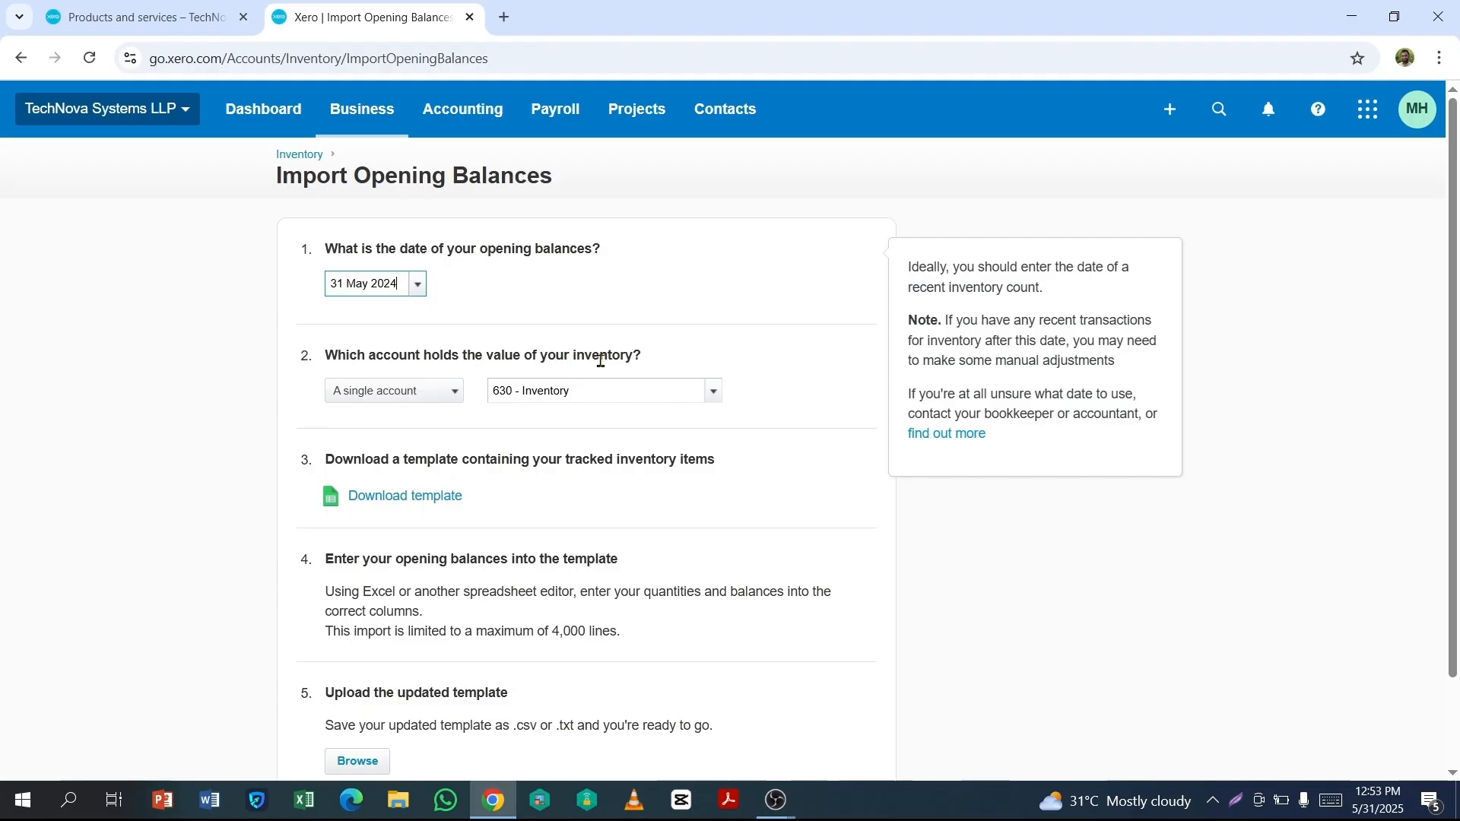
# - With 630 - Inventory as the inventory account, download the template of tracked inventory items and open the file in Excel
pyautogui.click(715, 393)
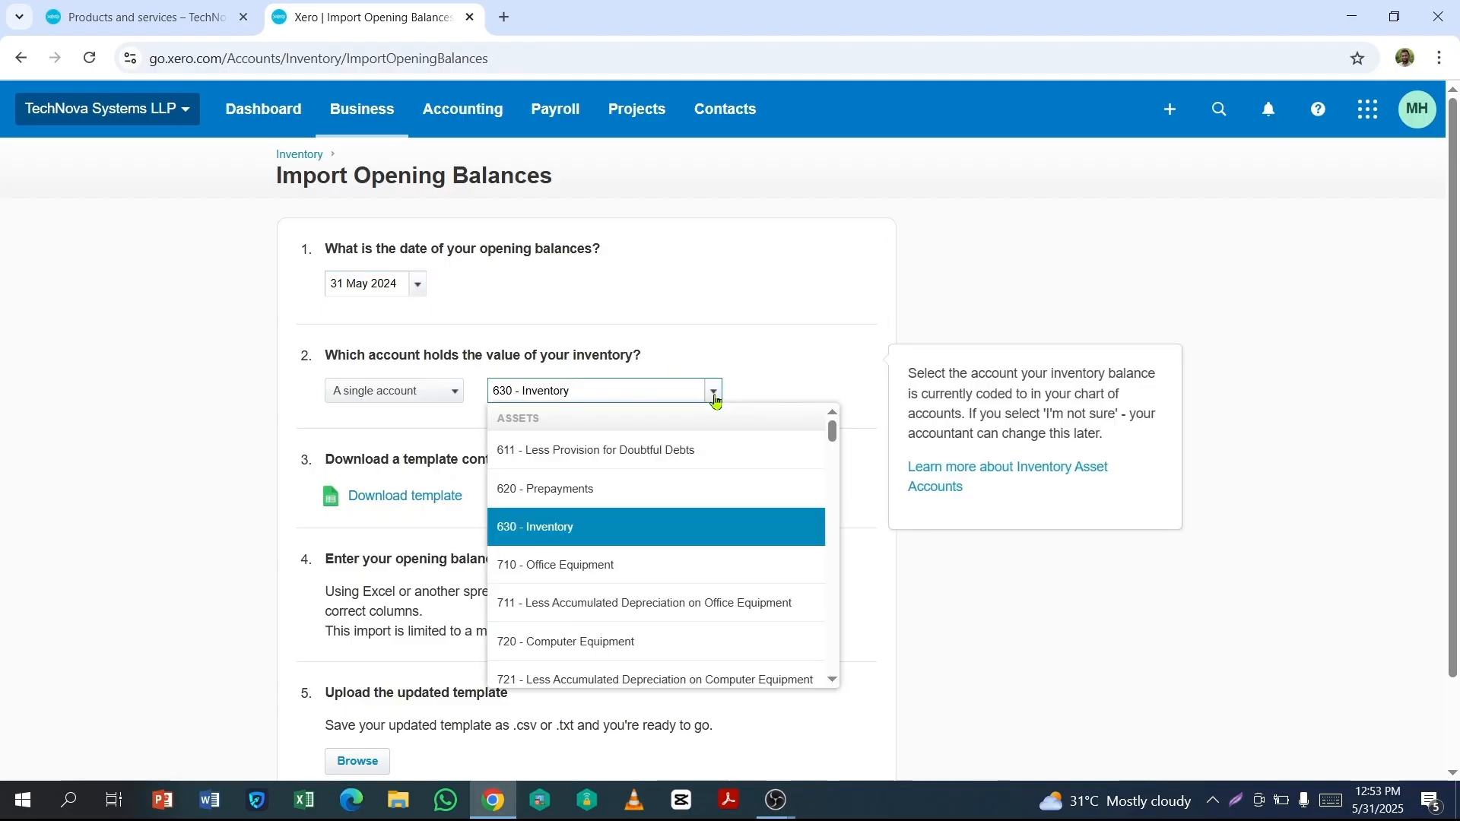
pyautogui.click(715, 399)
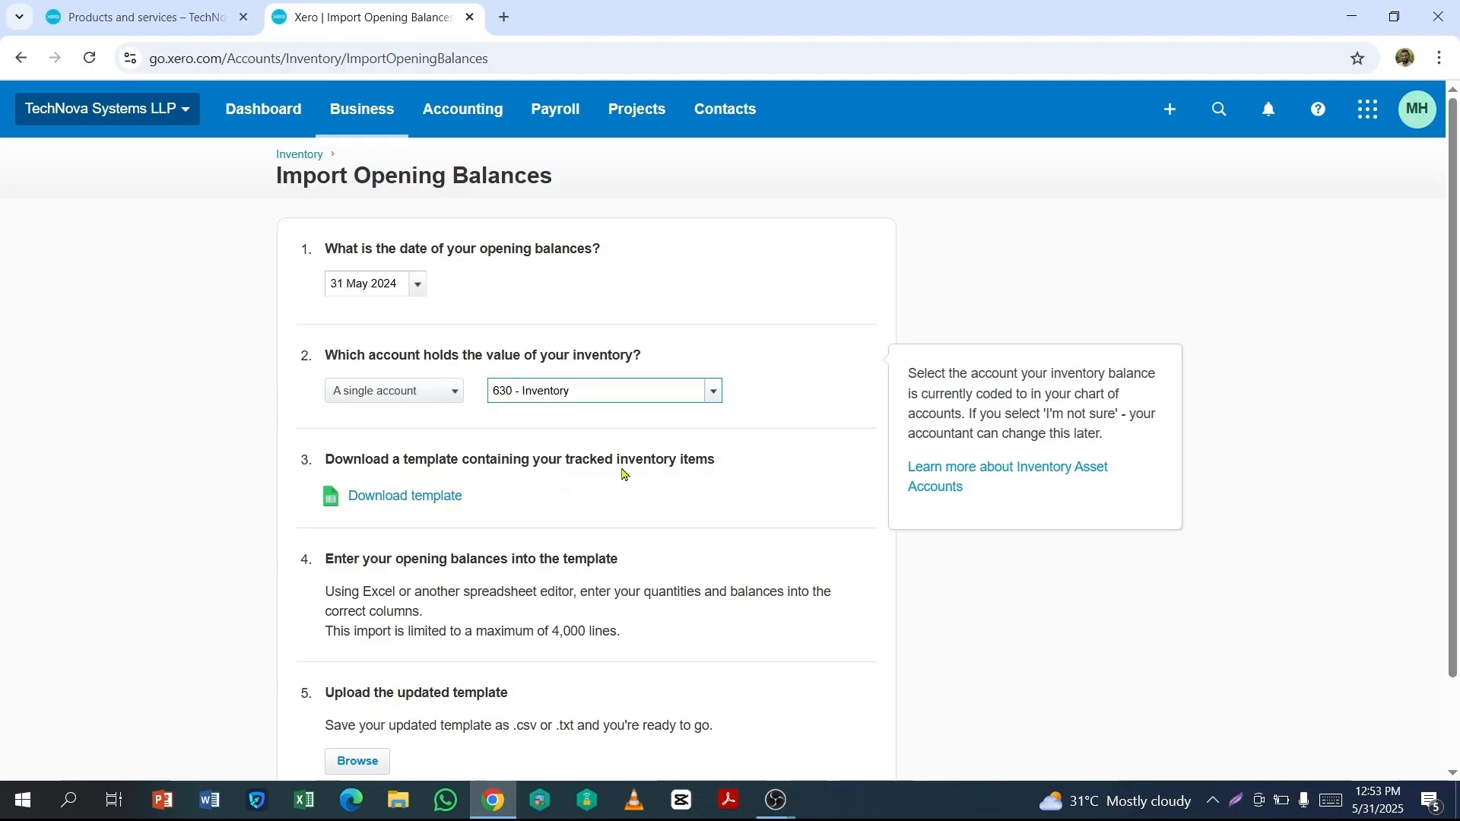
pyautogui.scroll(-1, 517, 481)
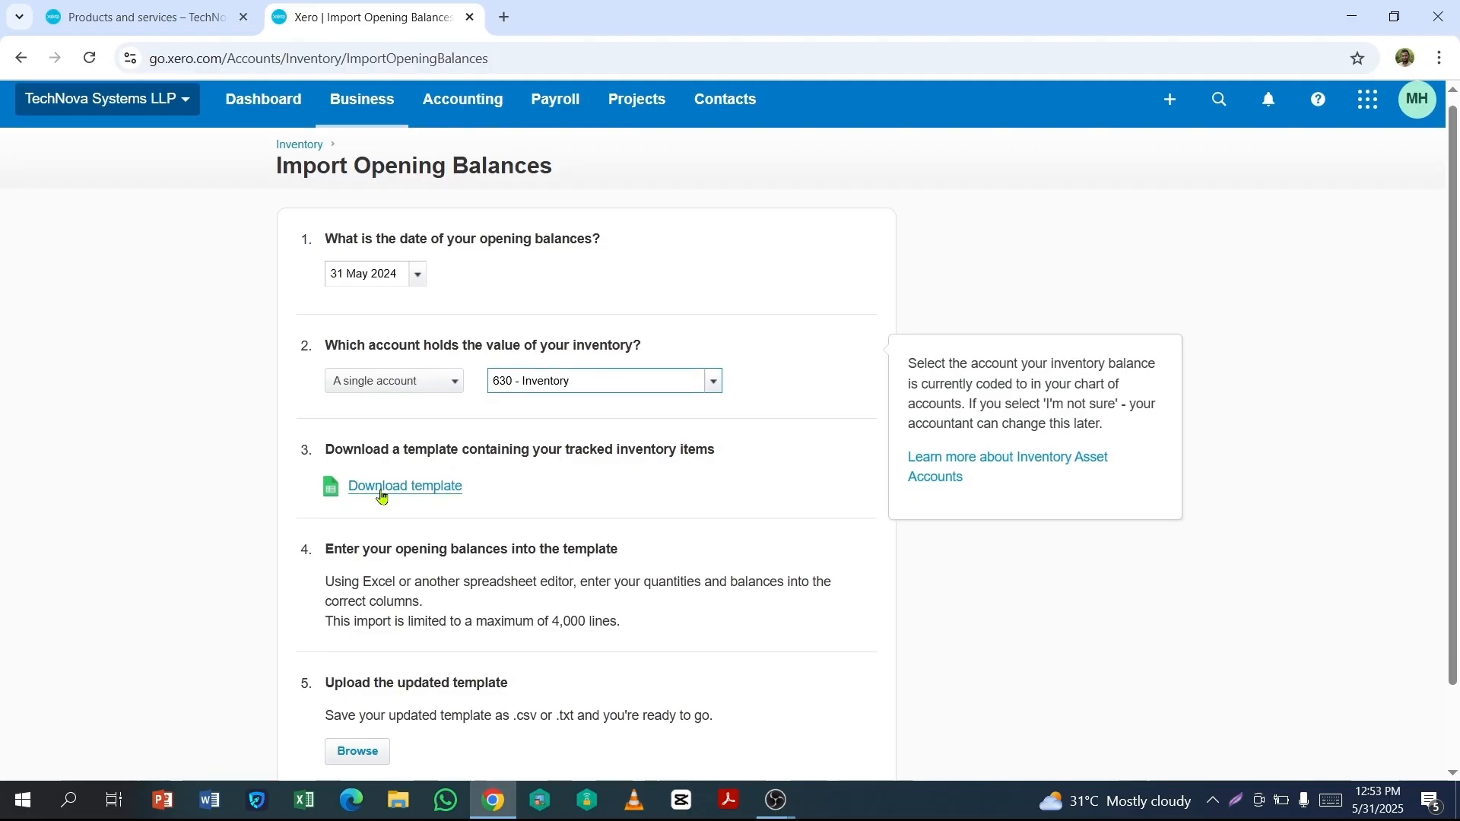
pyautogui.click(383, 496)
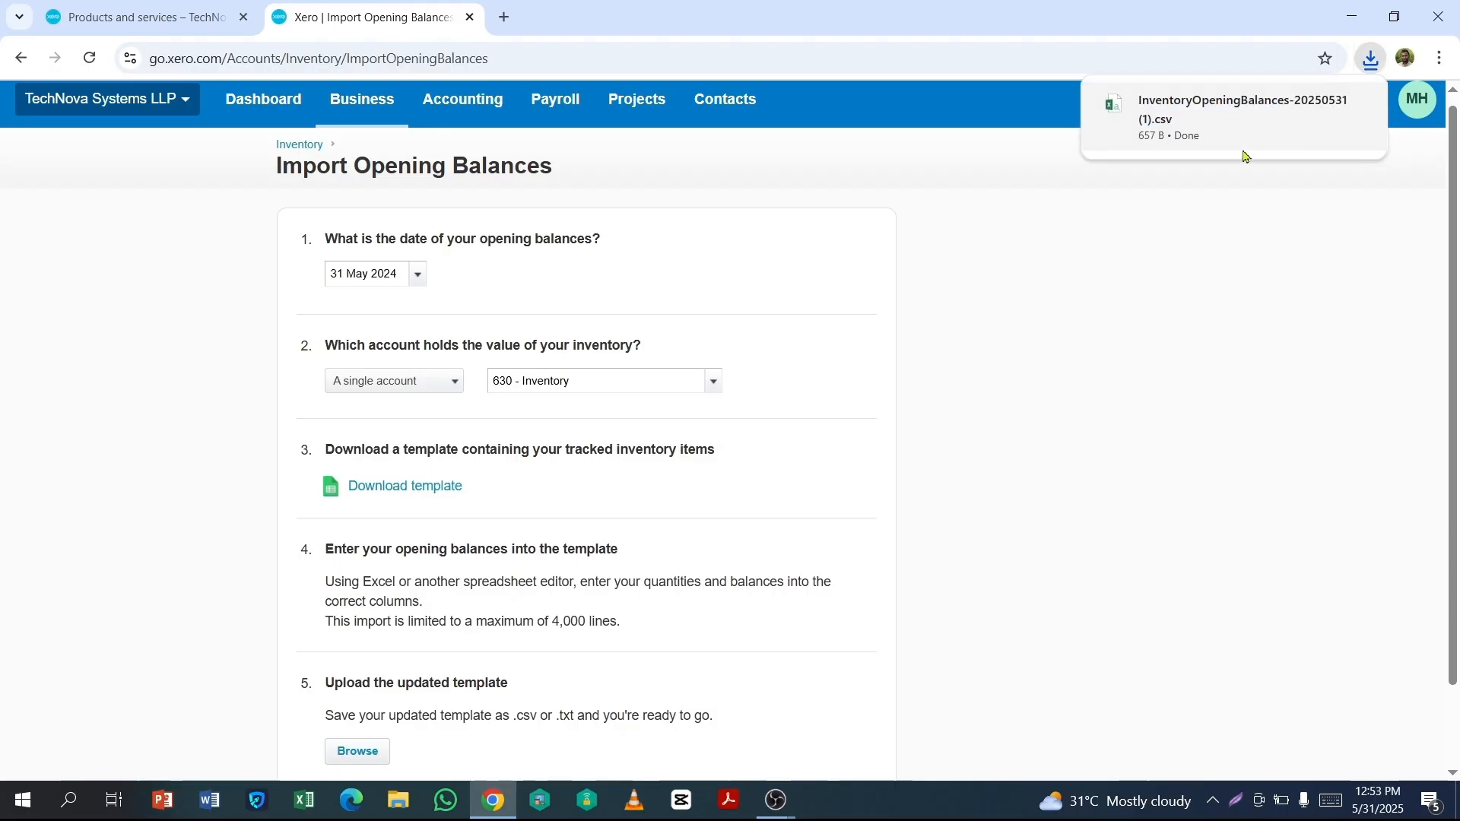
pyautogui.click(1171, 116)
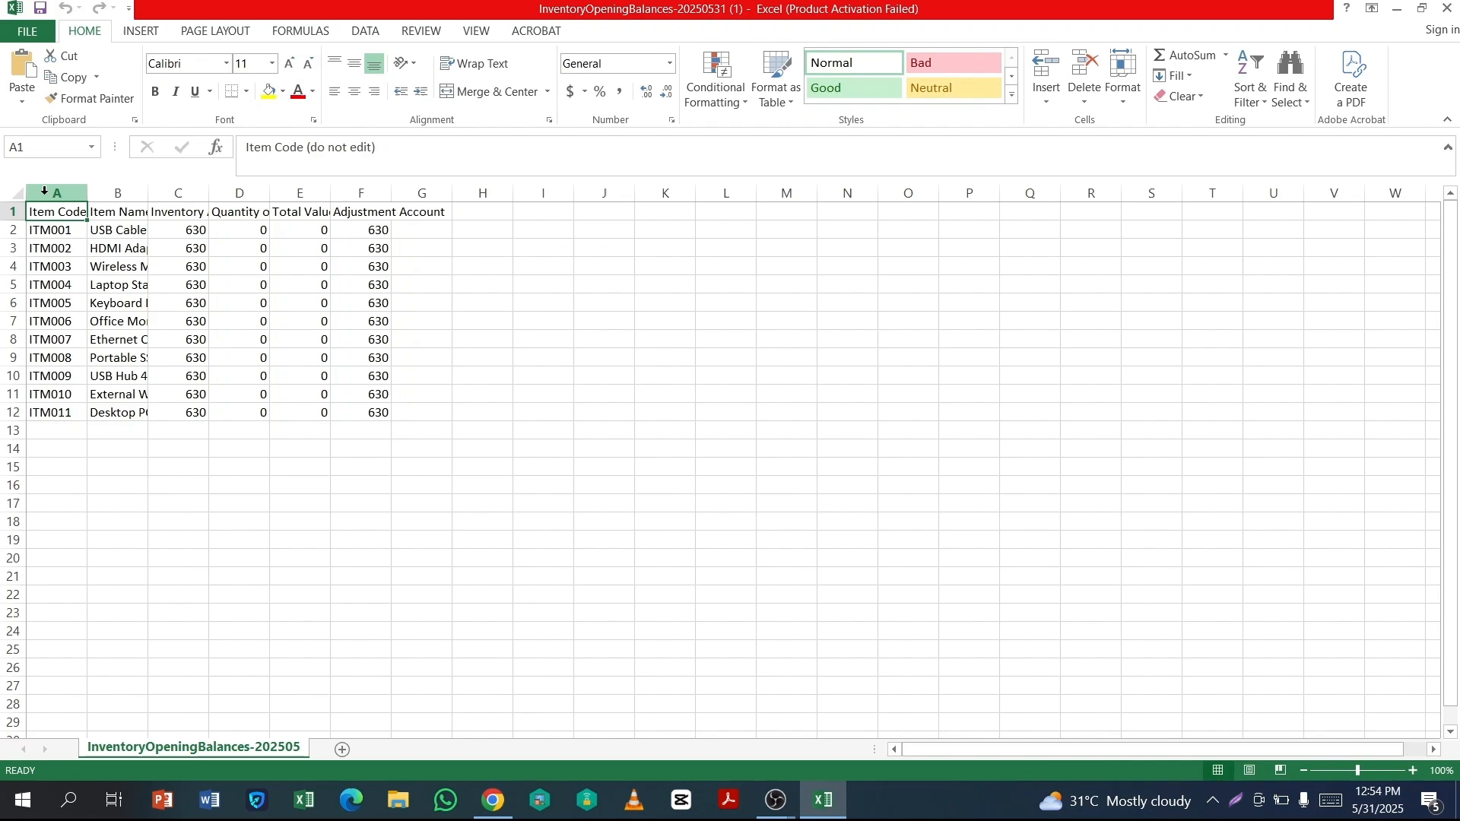
# - Autofit the widths of columns A to G so the template's full headers and item names fit
pyautogui.click(48, 194)
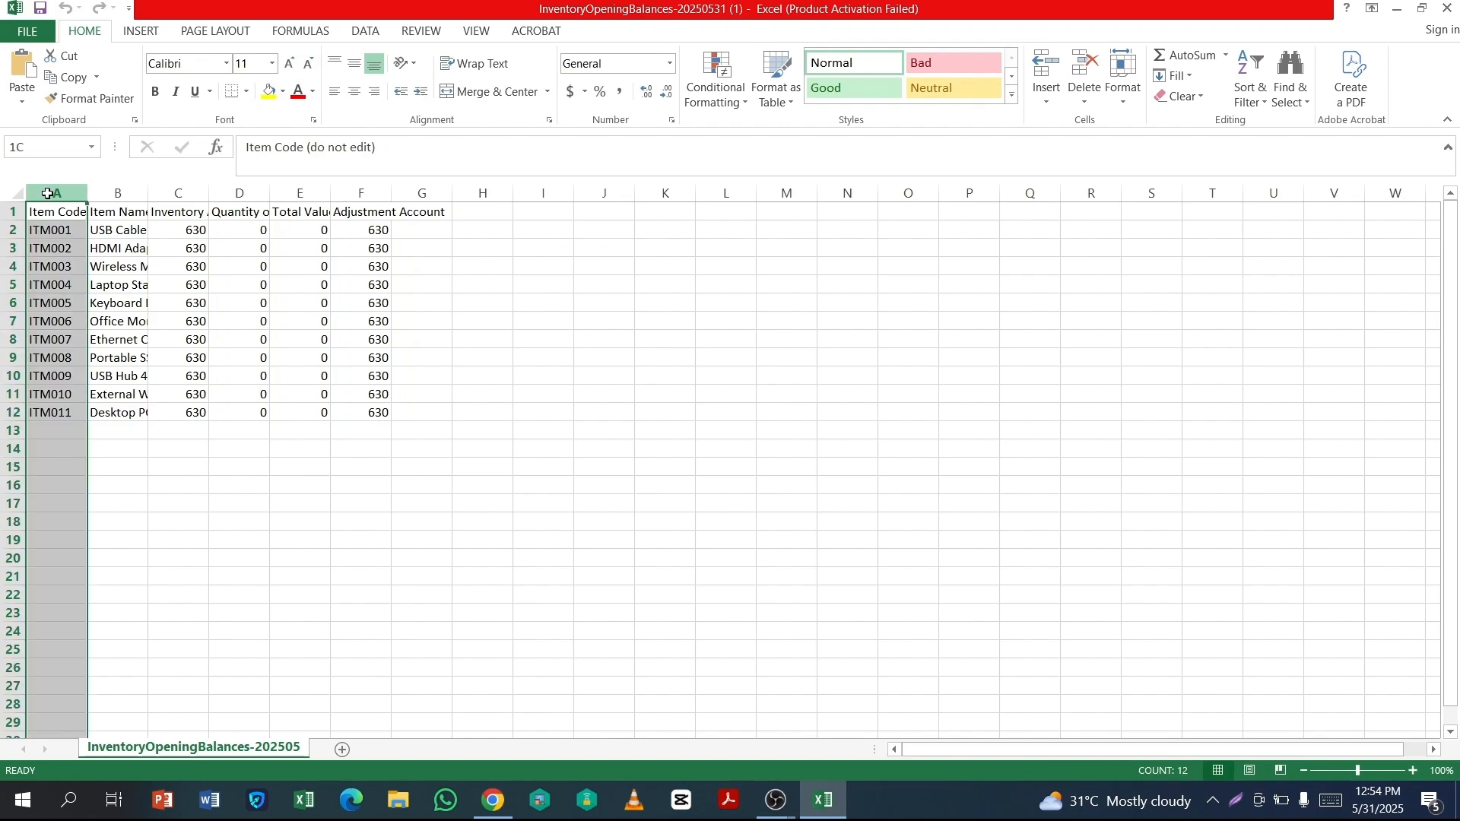
pyautogui.moveTo(47, 194); pyautogui.dragTo(390, 199)
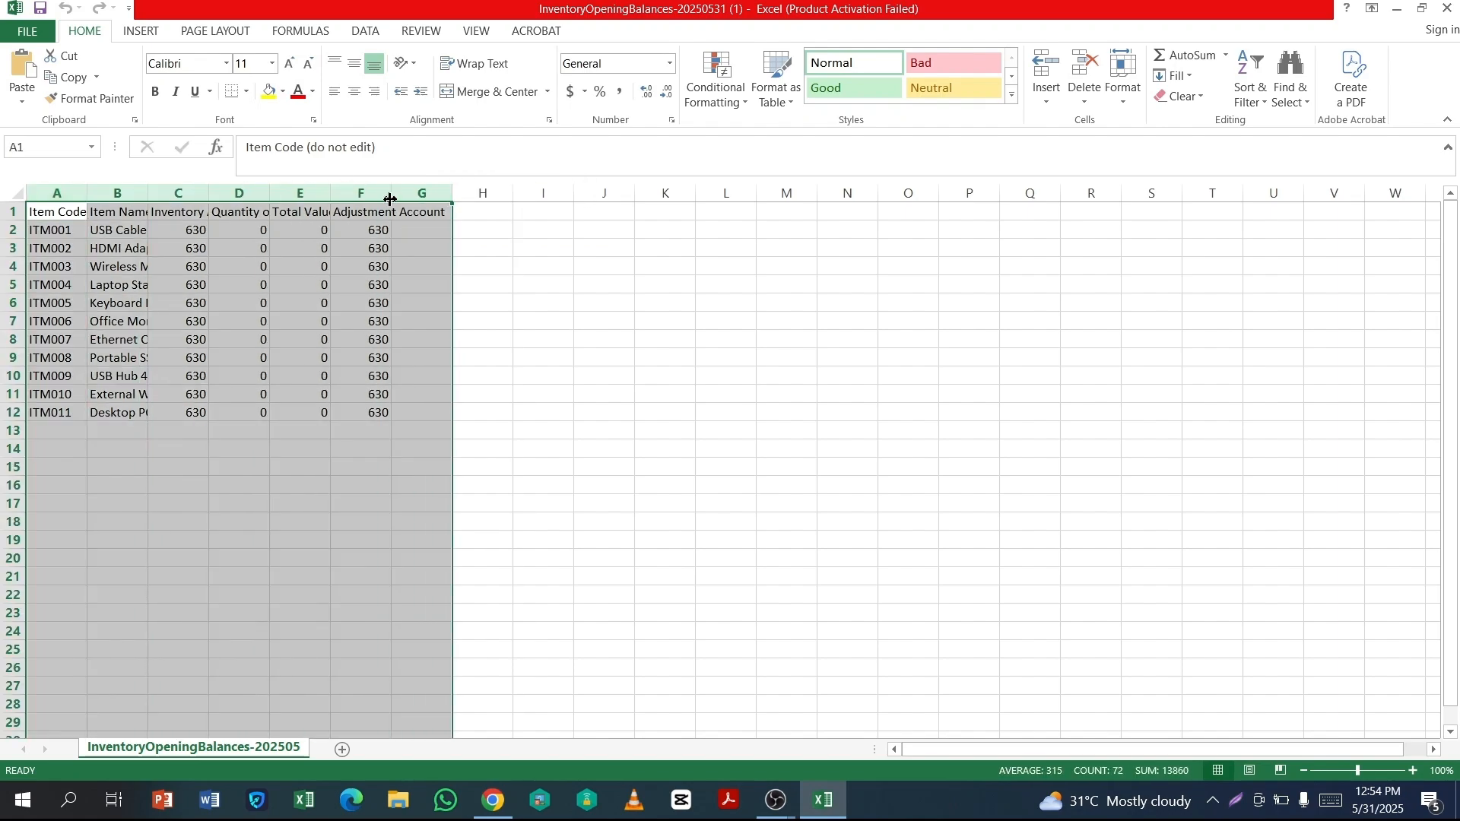
pyautogui.doubleClick(391, 200)
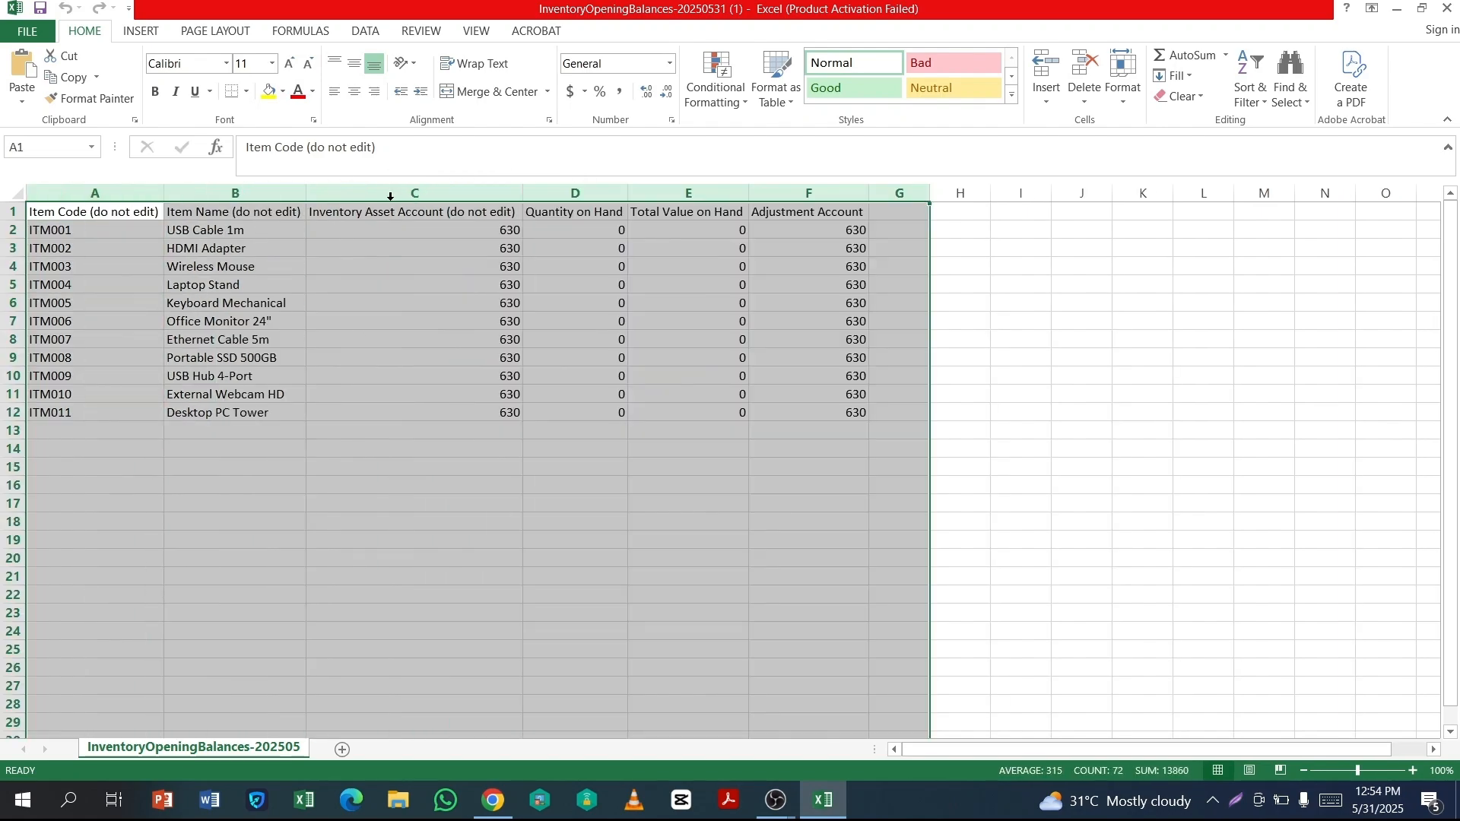
pyautogui.click(344, 493)
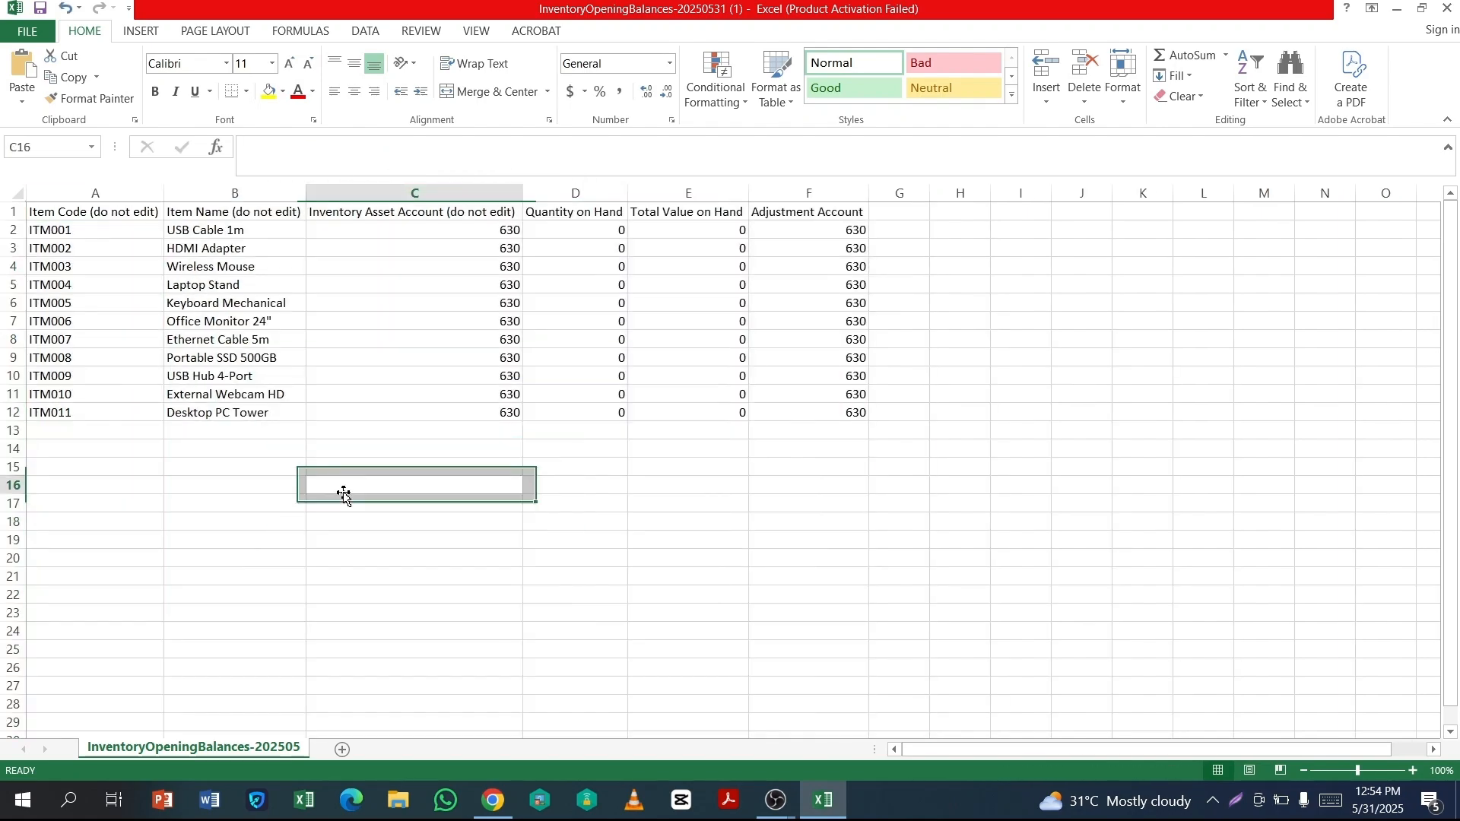
# - Examine the template's item code, item name, inventory asset account and total value columns
pyautogui.click(39, 214)
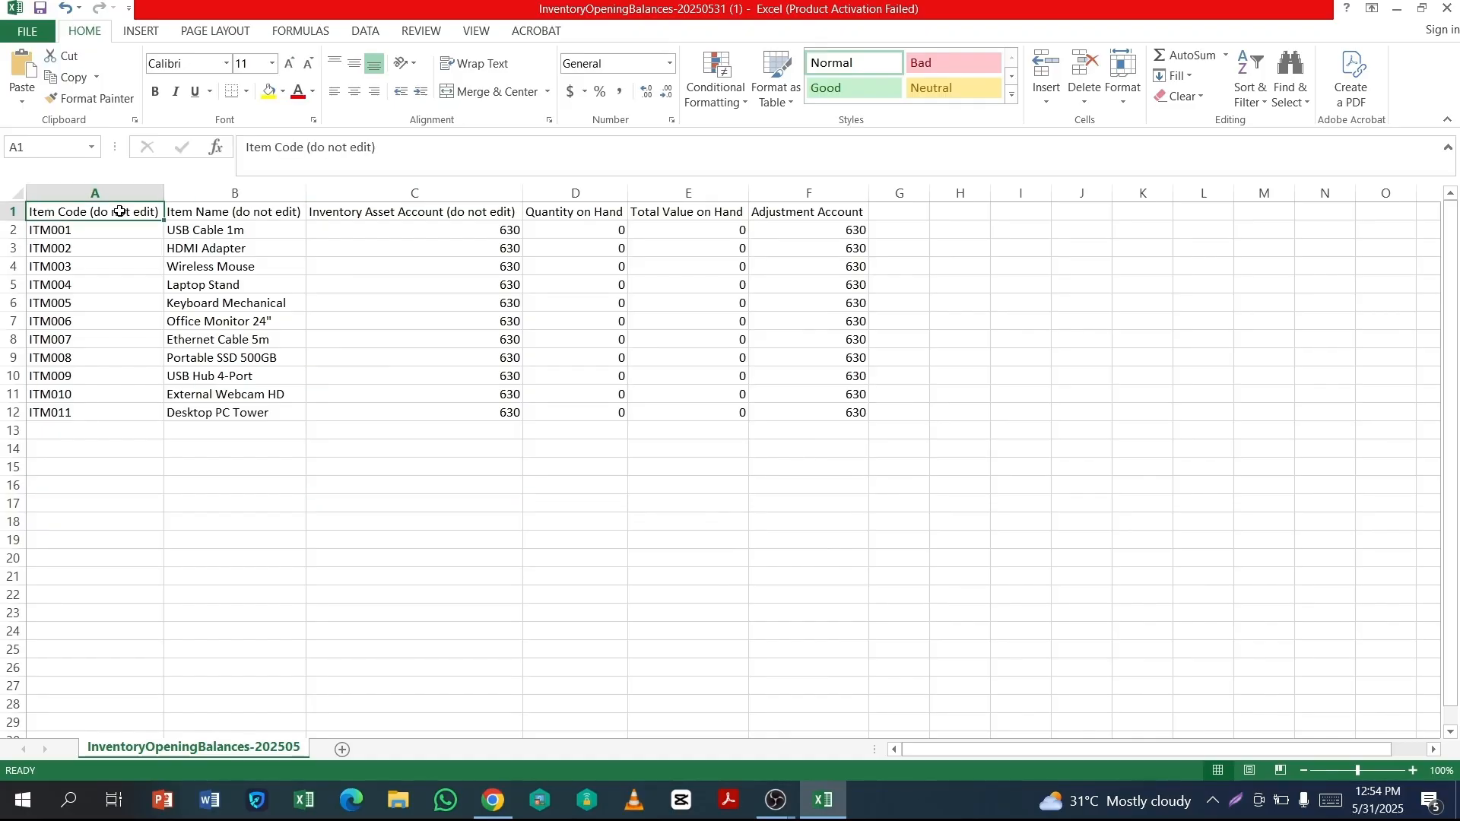
pyautogui.click(197, 216)
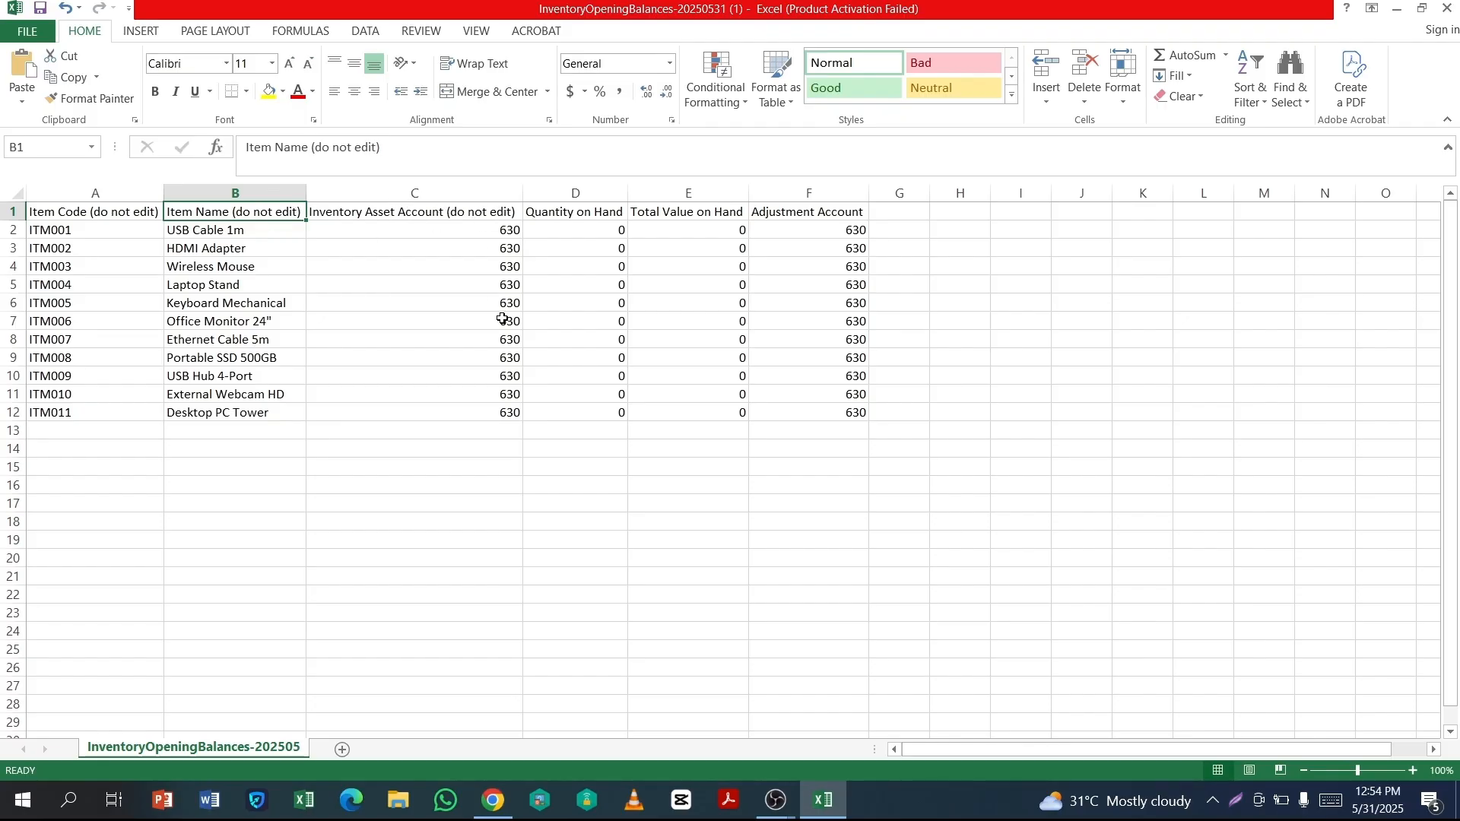
pyautogui.click(440, 266)
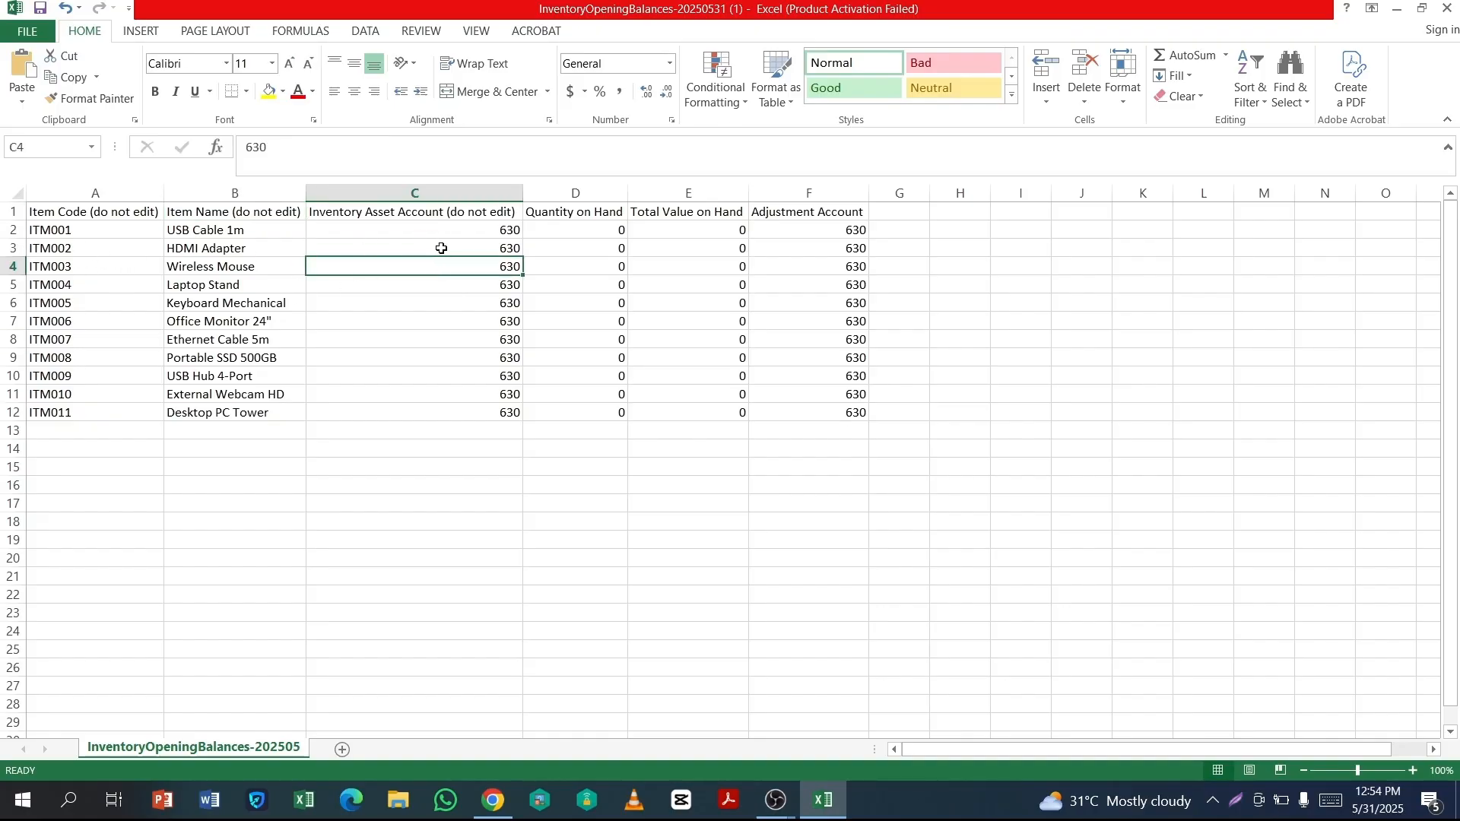
pyautogui.click(687, 286)
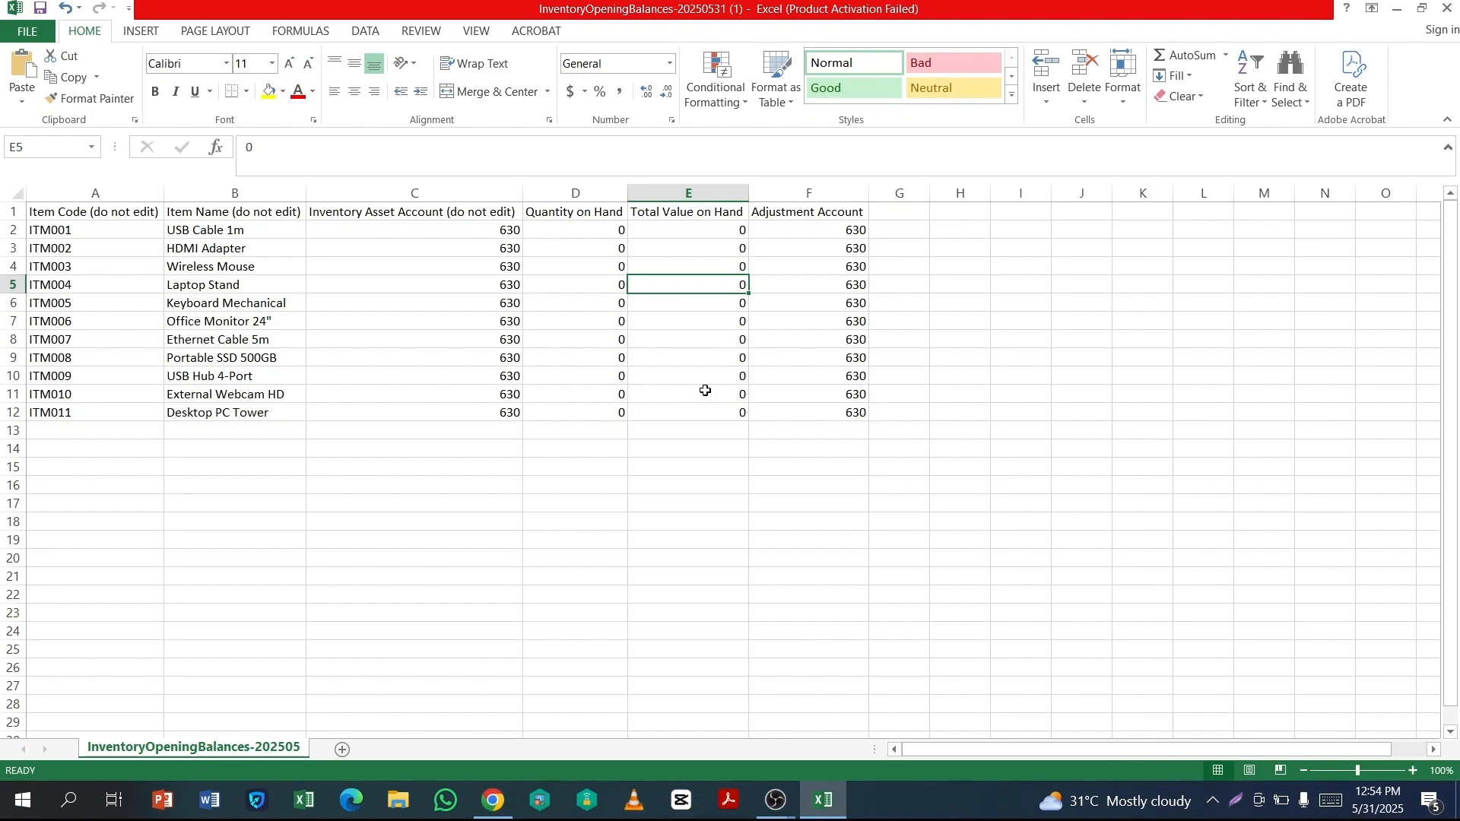
# - Enter the Quantity on Hand for ITM001 to ITM011: 120, 70, 85, 80, 75, 90, 100, 45, 60, 50 and 90
pyautogui.click(591, 229)
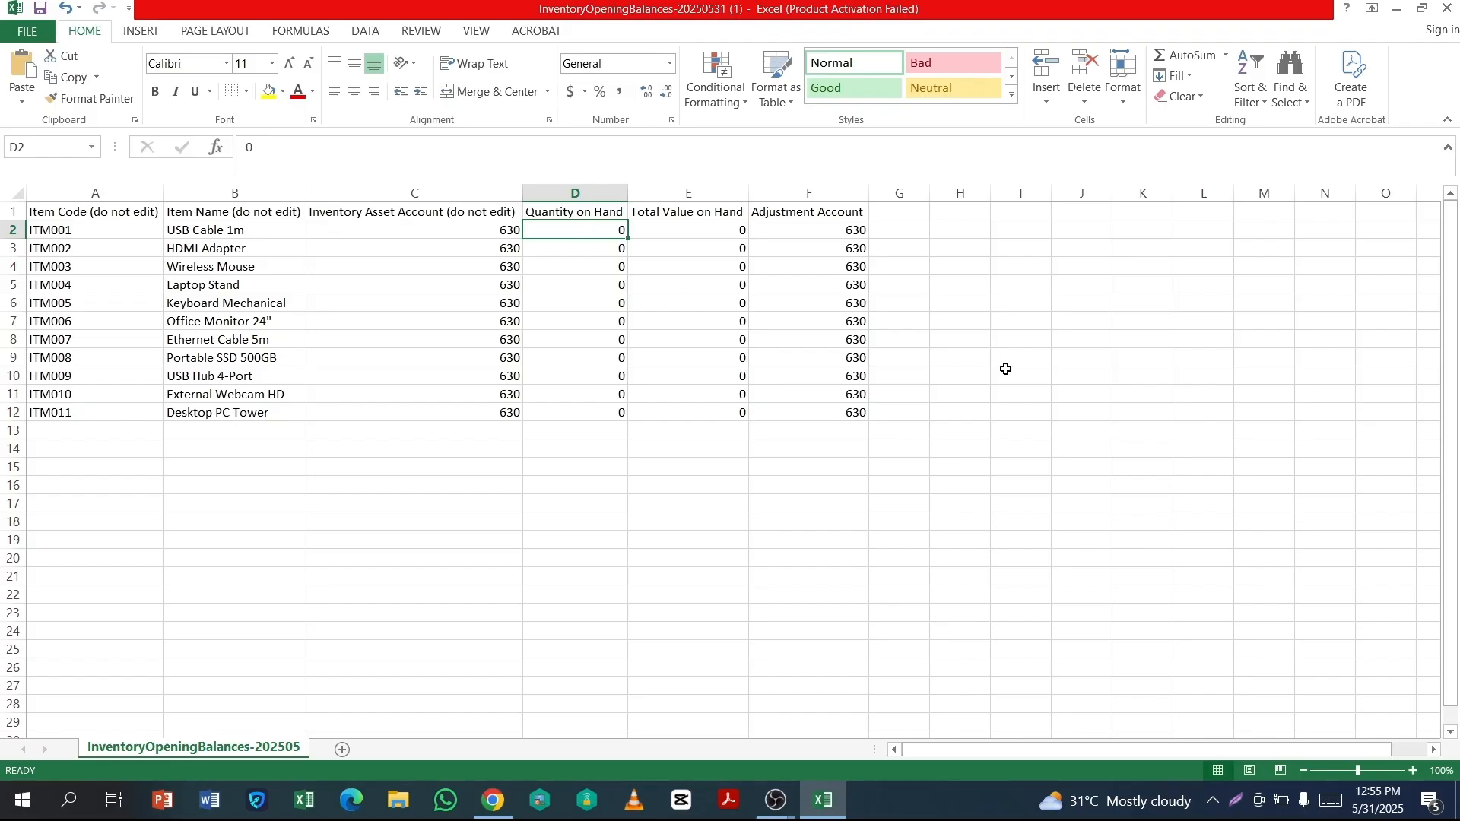
pyautogui.write('12')
pyautogui.press('Return')
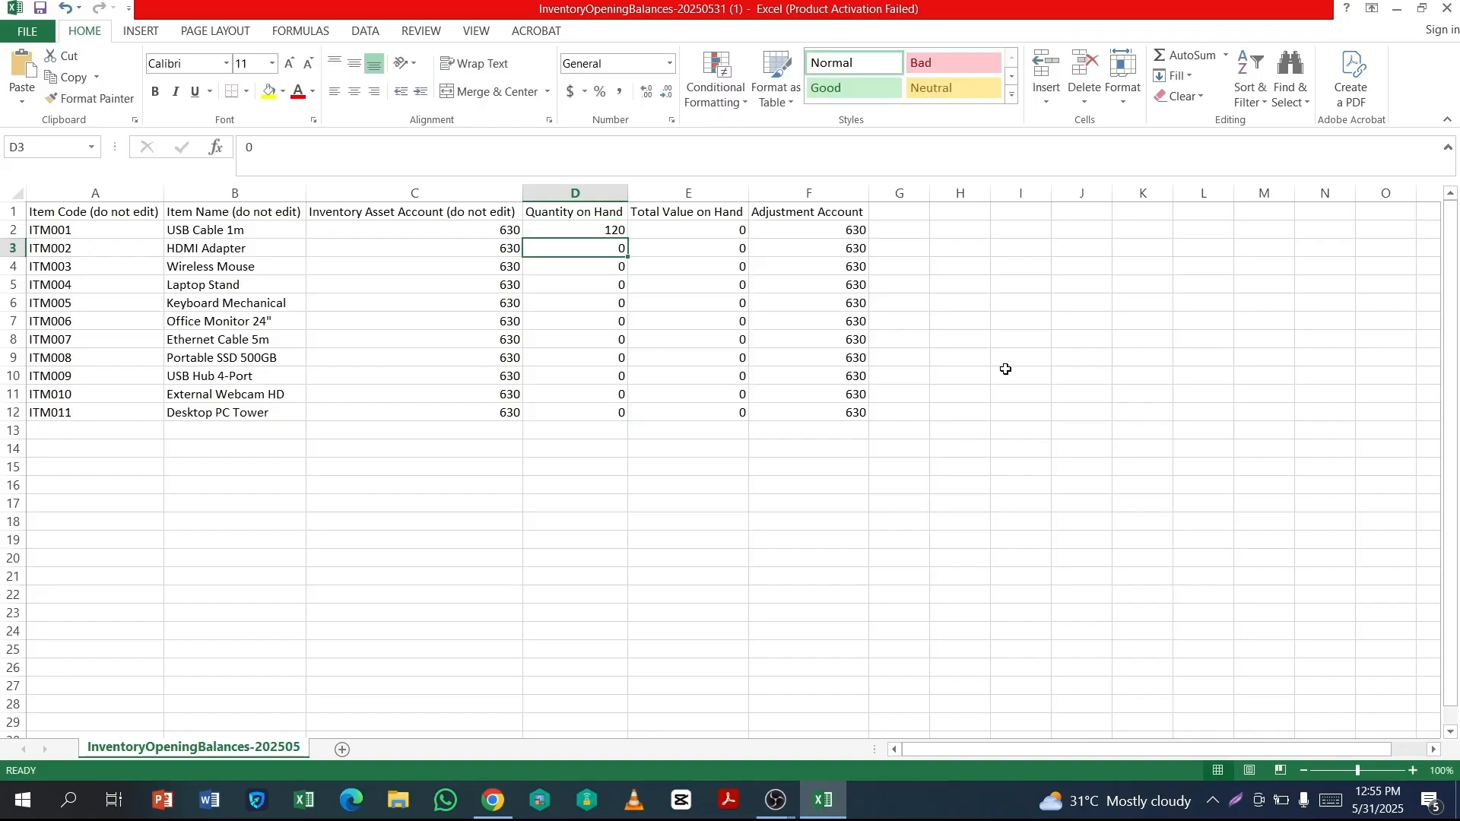
pyautogui.write('7')
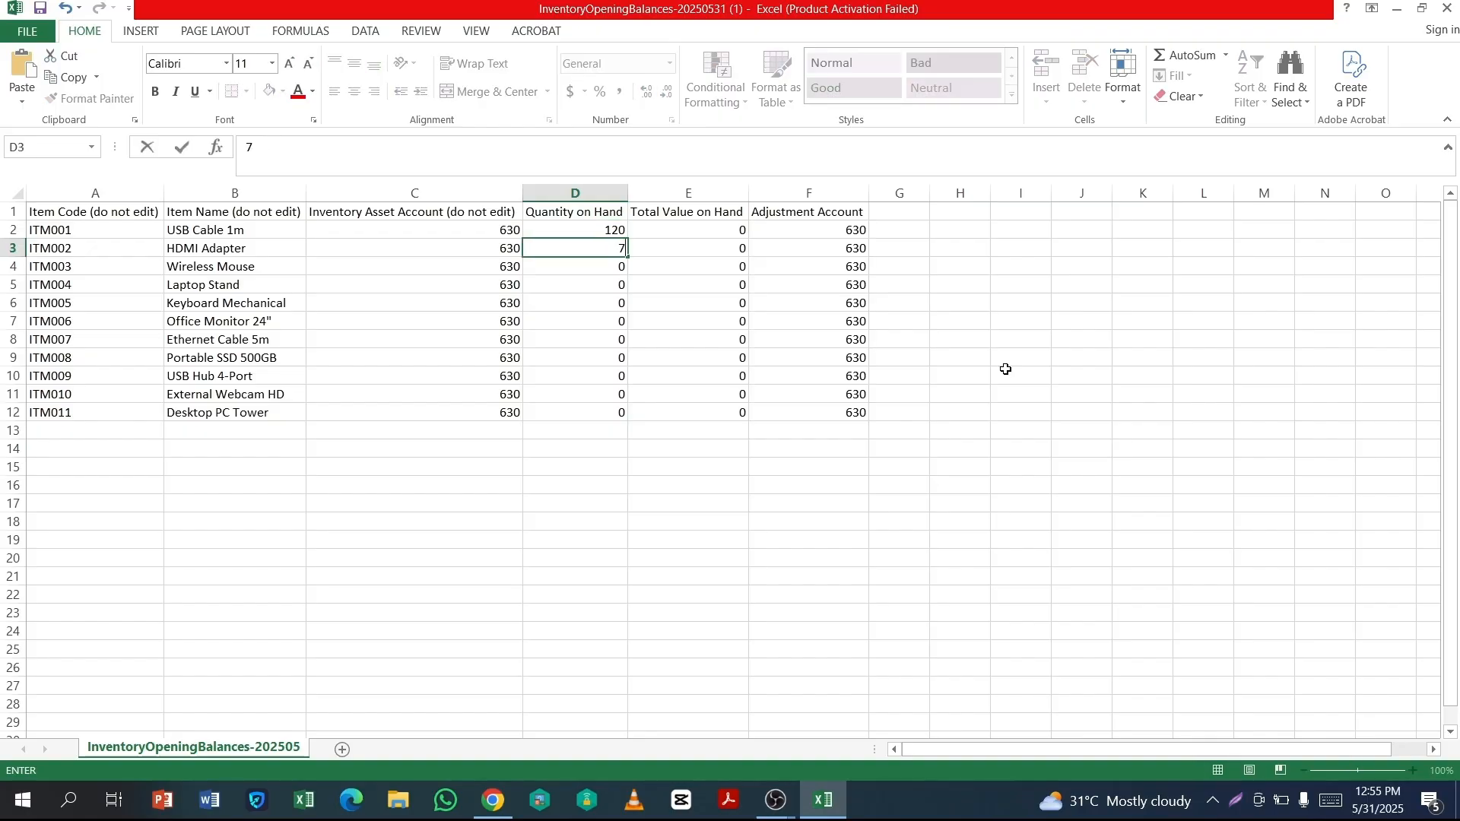
pyautogui.press('Return')
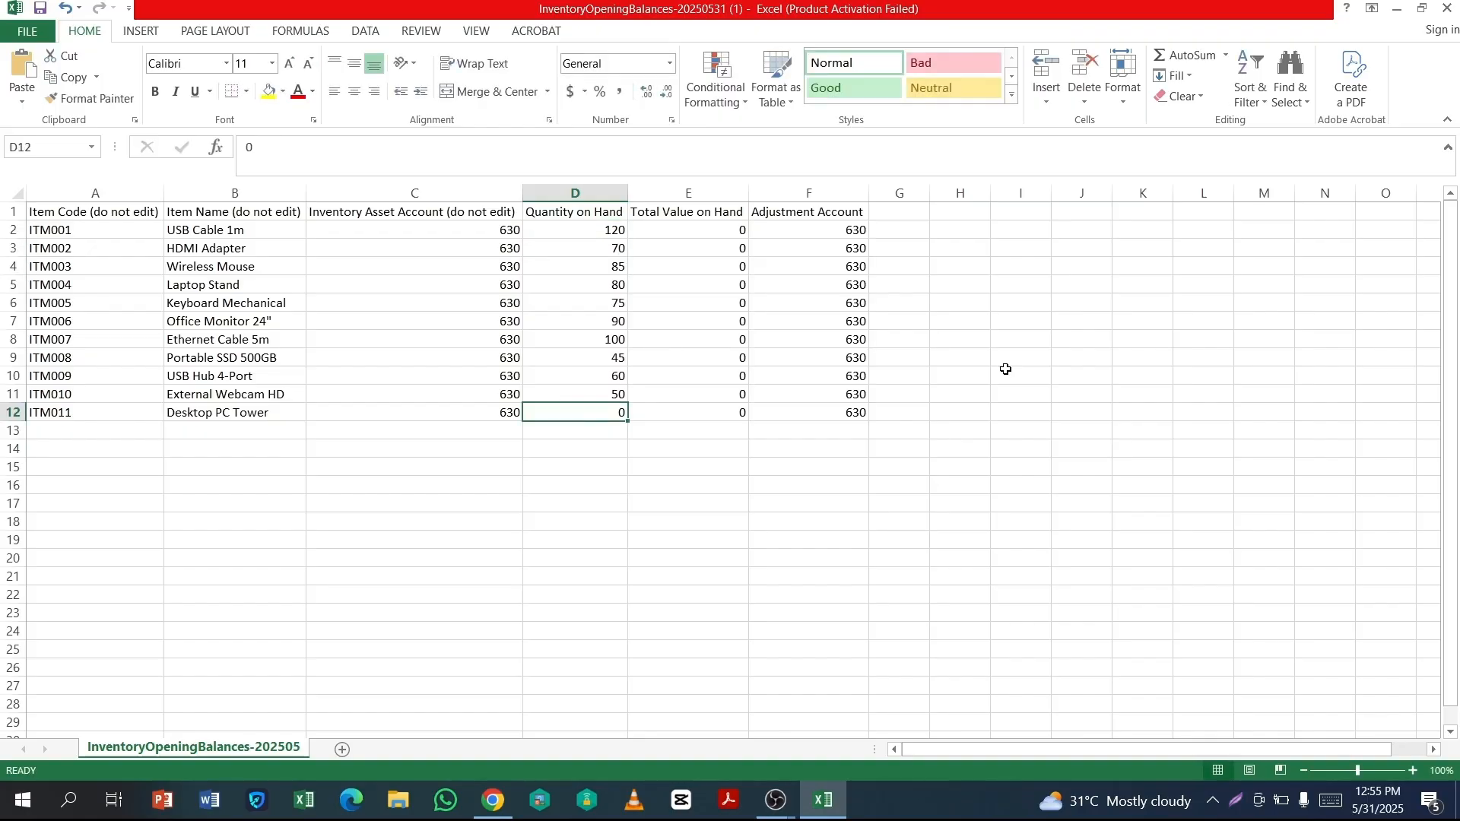
pyautogui.write('9')
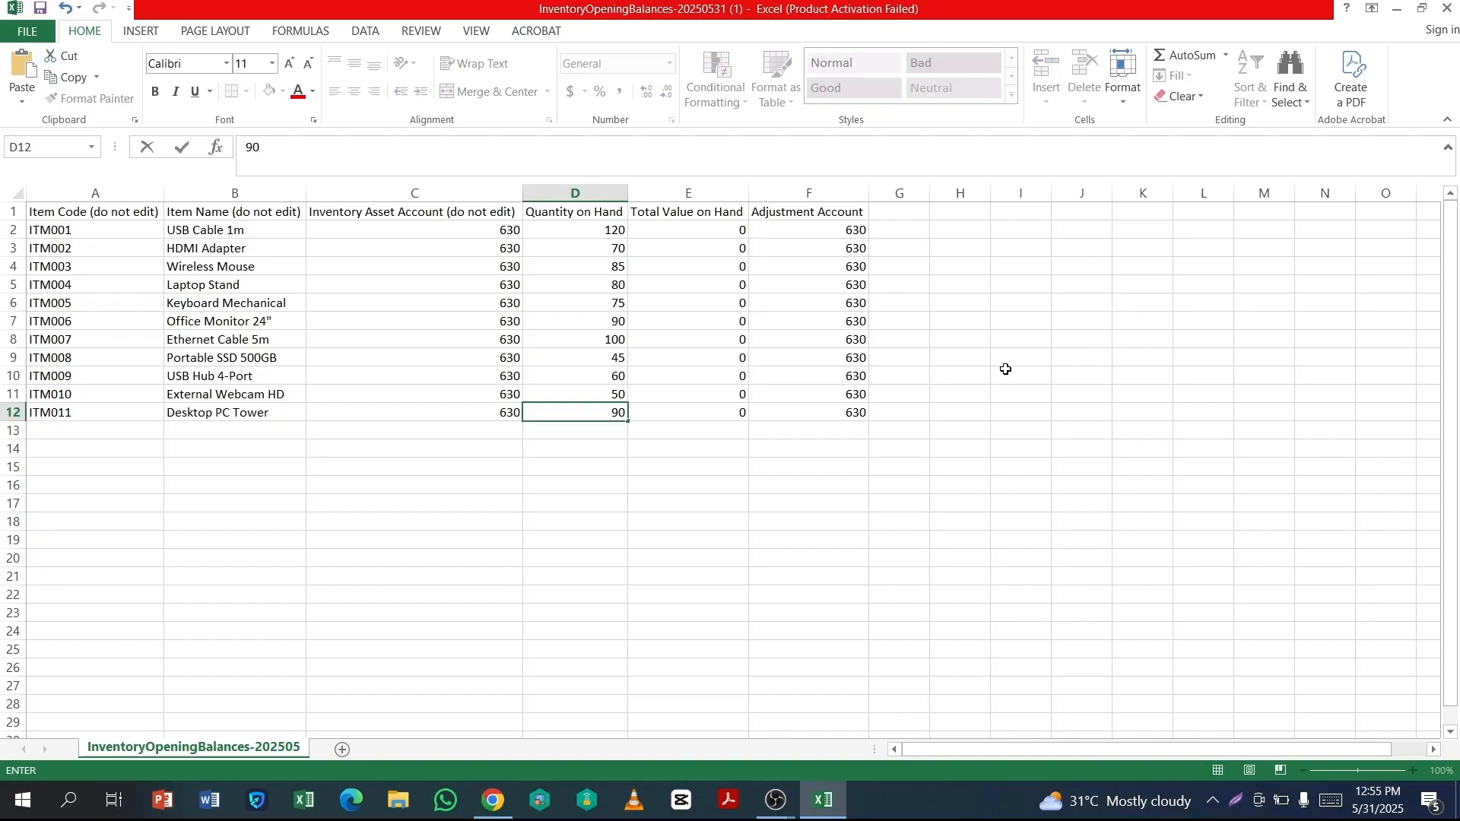
pyautogui.press('Return')
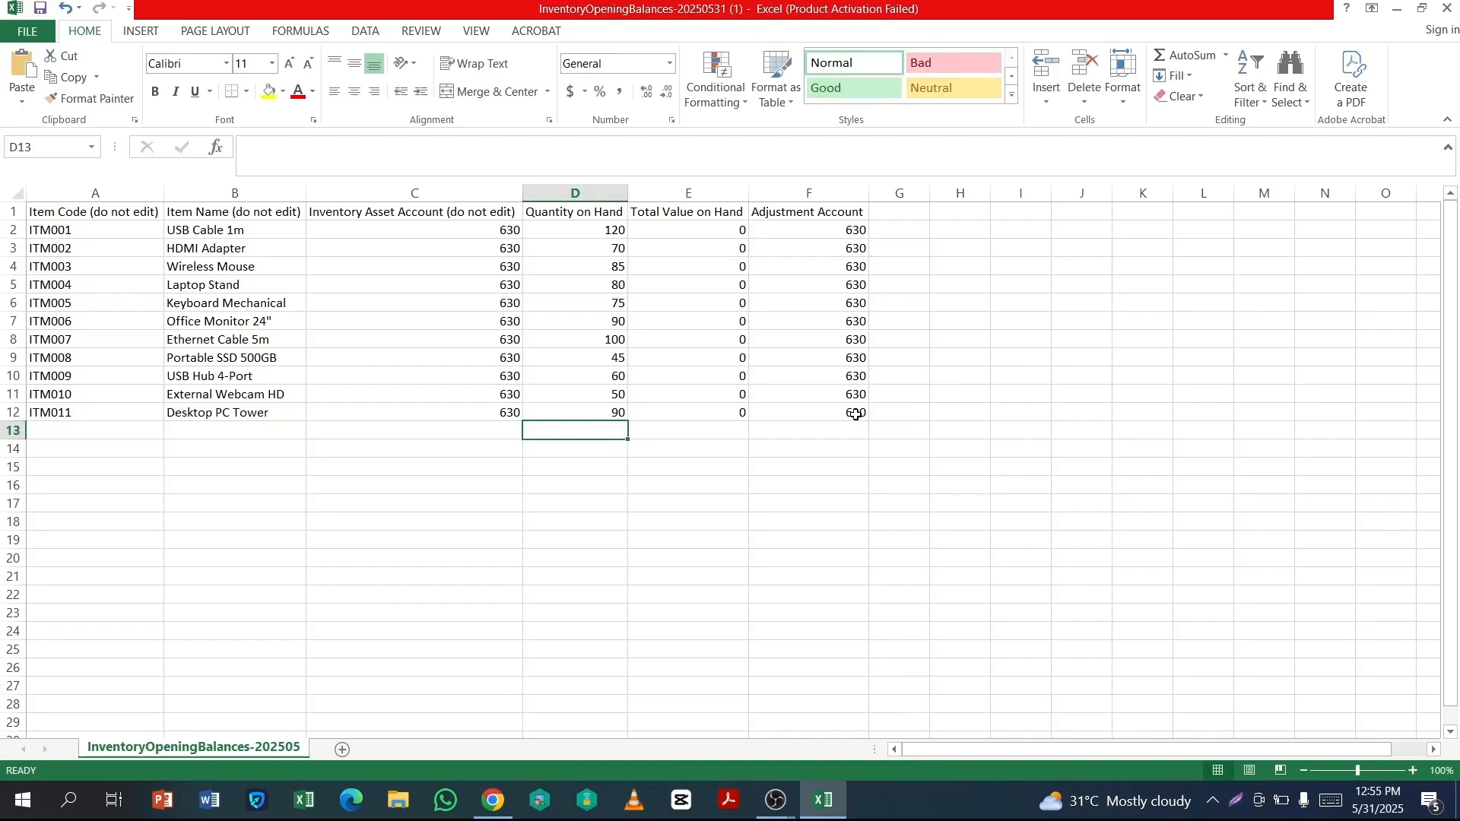
pyautogui.click(715, 394)
pyautogui.click(578, 216)
pyautogui.moveTo(578, 216); pyautogui.dragTo(573, 419)
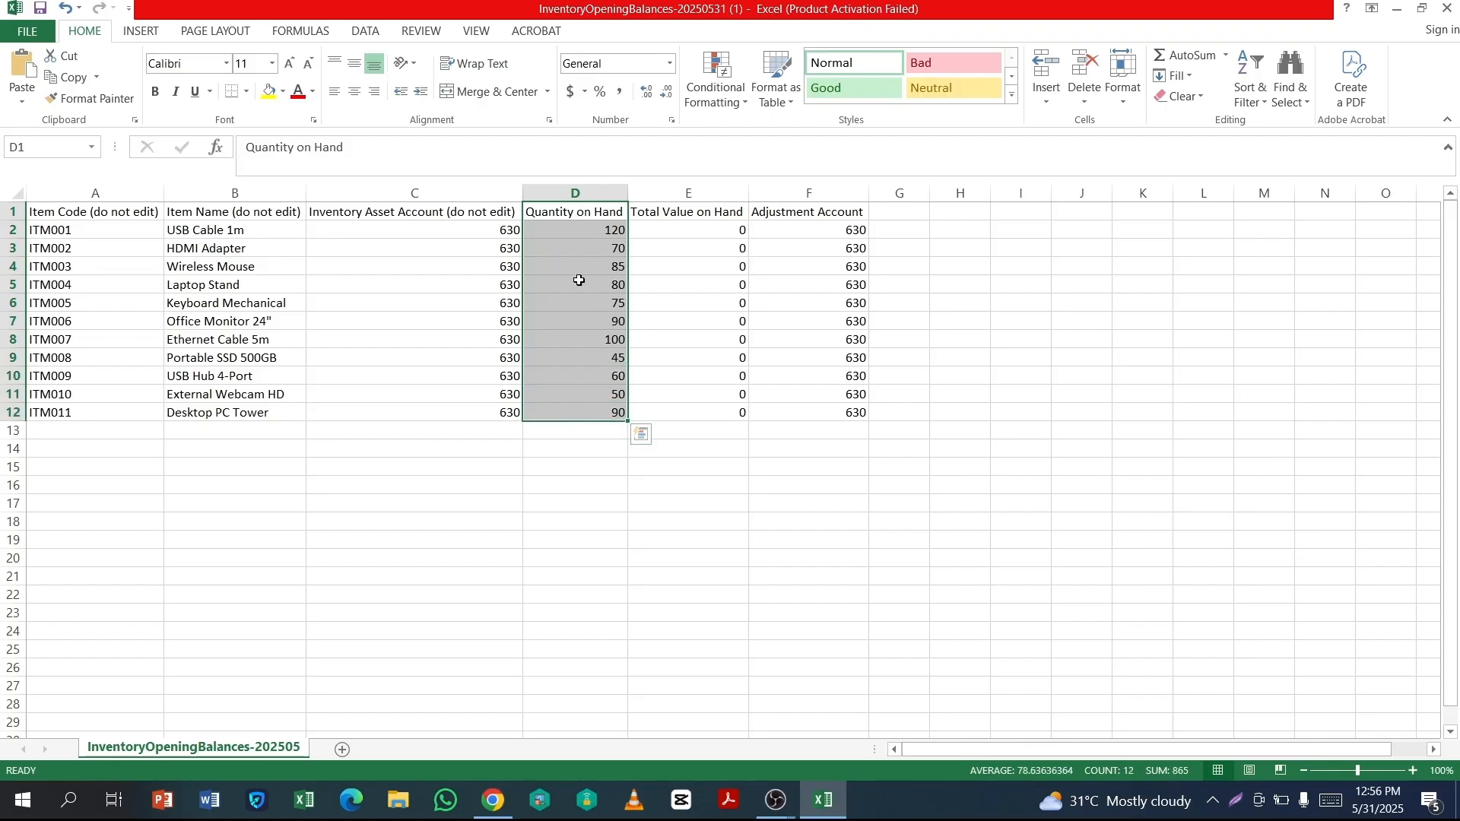
pyautogui.click(689, 342)
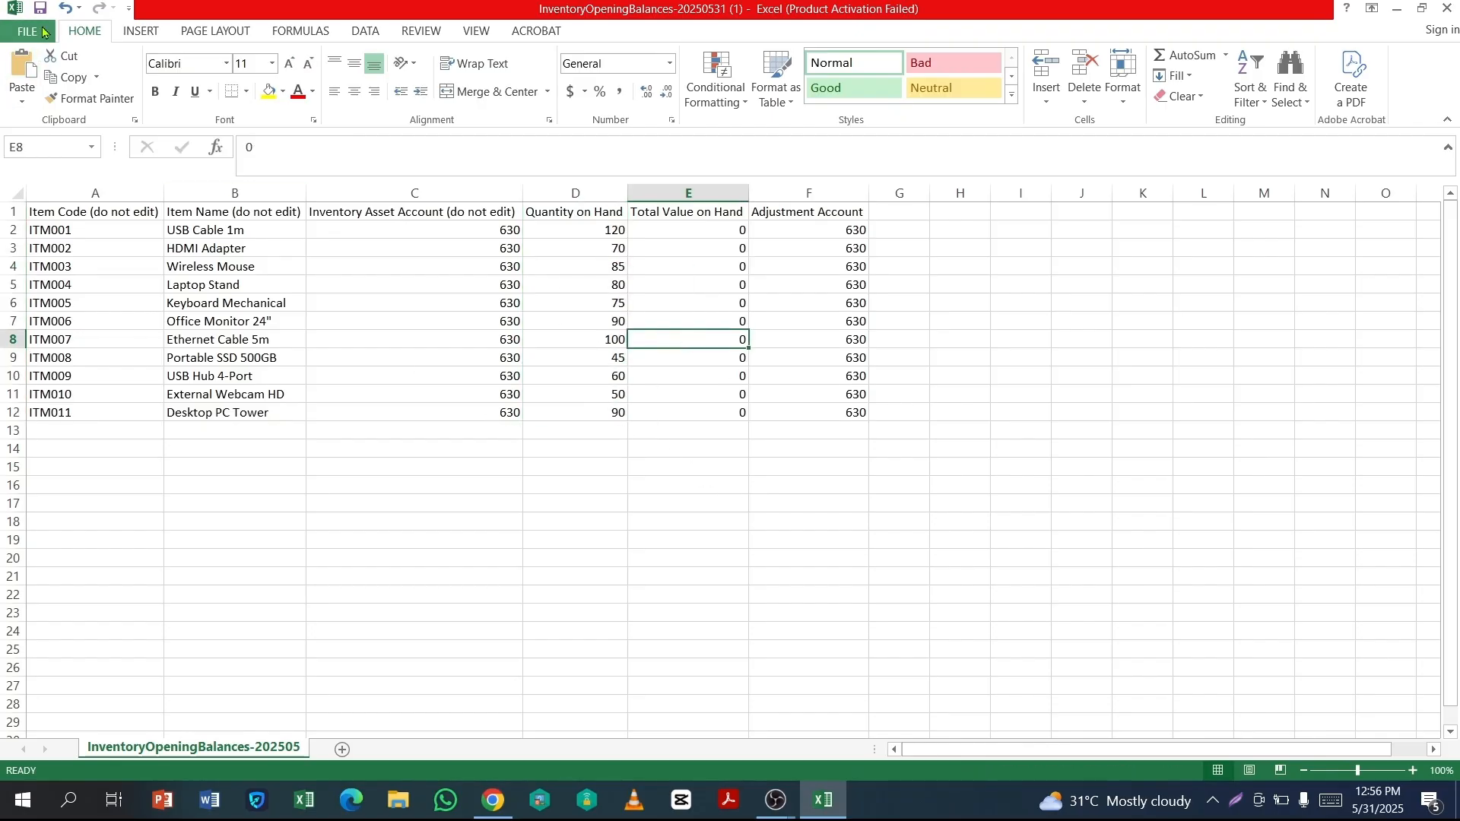
# - Save the filled-in template to the Desktop as InventoryOpeningBalances, keeping the CSV (Comma delimited) format
pyautogui.click(32, 30)
pyautogui.click(38, 201)
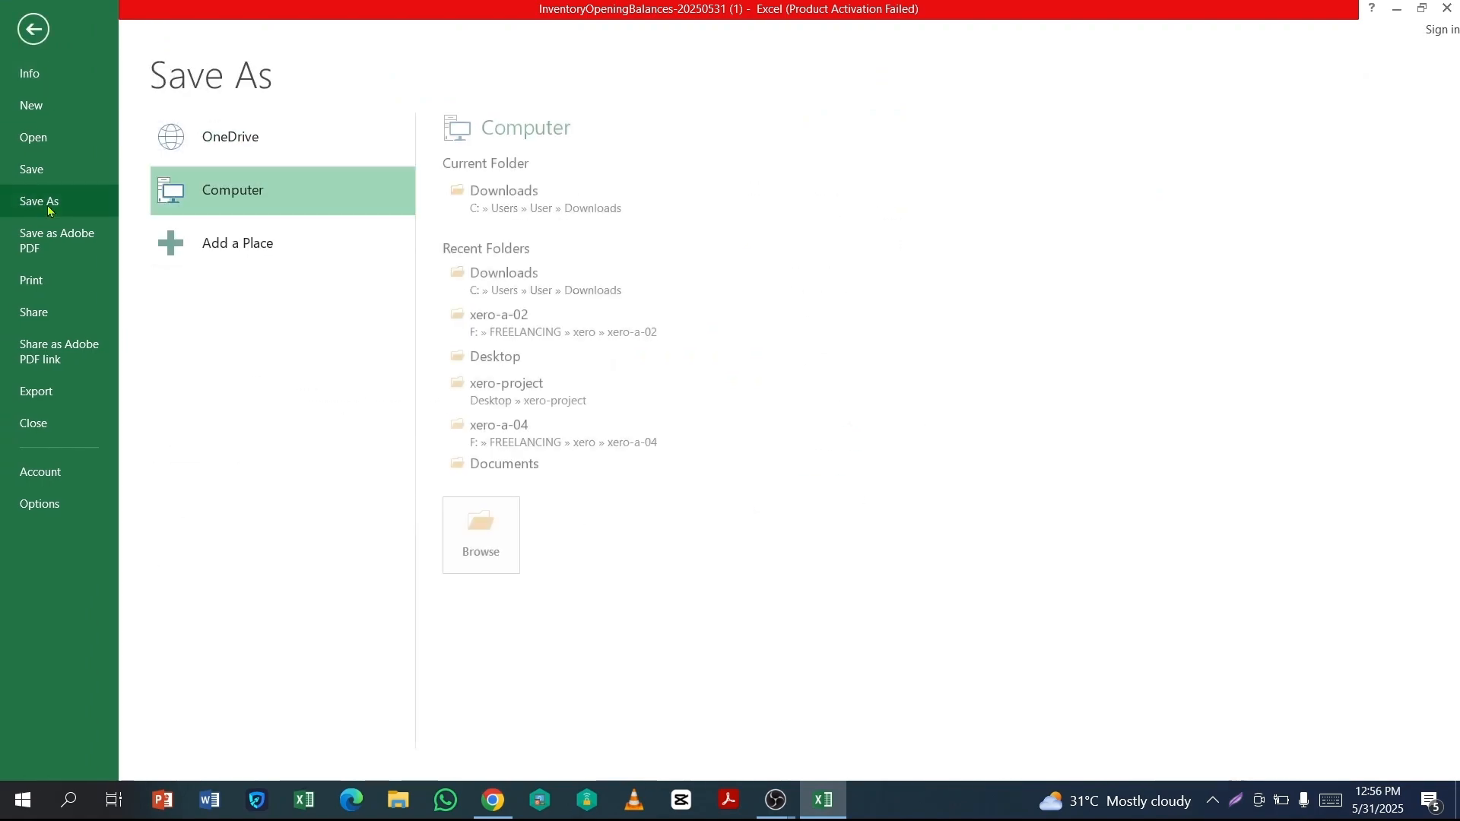
pyautogui.click(500, 359)
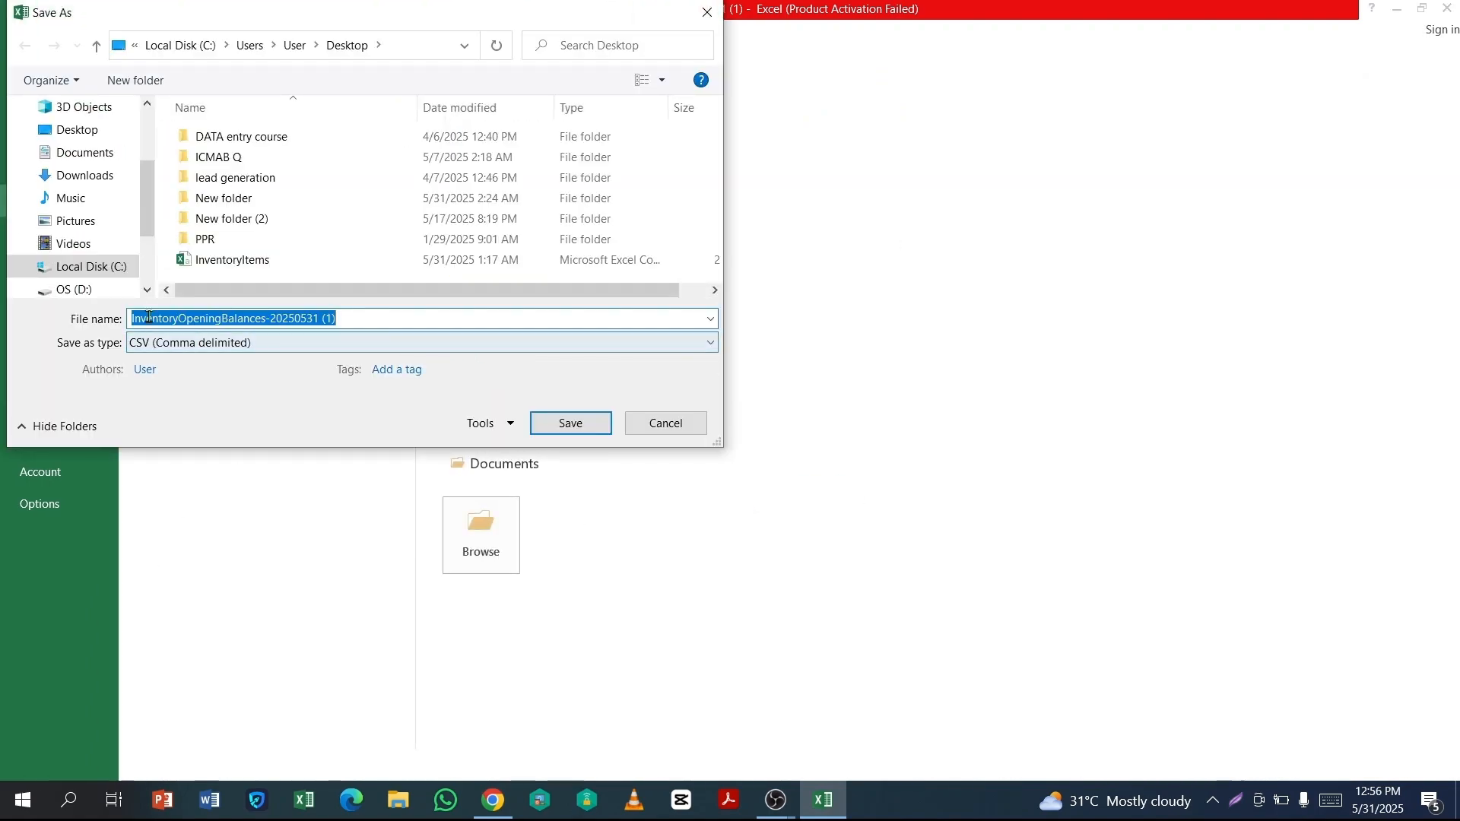
pyautogui.click(389, 312)
pyautogui.press('BackSpace')
pyautogui.press('BackSpace')
pyautogui.press('BackSpace')
pyautogui.press('BackSpace')
pyautogui.press('BackSpace')
pyautogui.press('BackSpace')
pyautogui.press('BackSpace')
pyautogui.press('BackSpace')
pyautogui.press('BackSpace')
pyautogui.press('BackSpace')
pyautogui.press('BackSpace')
pyautogui.press('BackSpace')
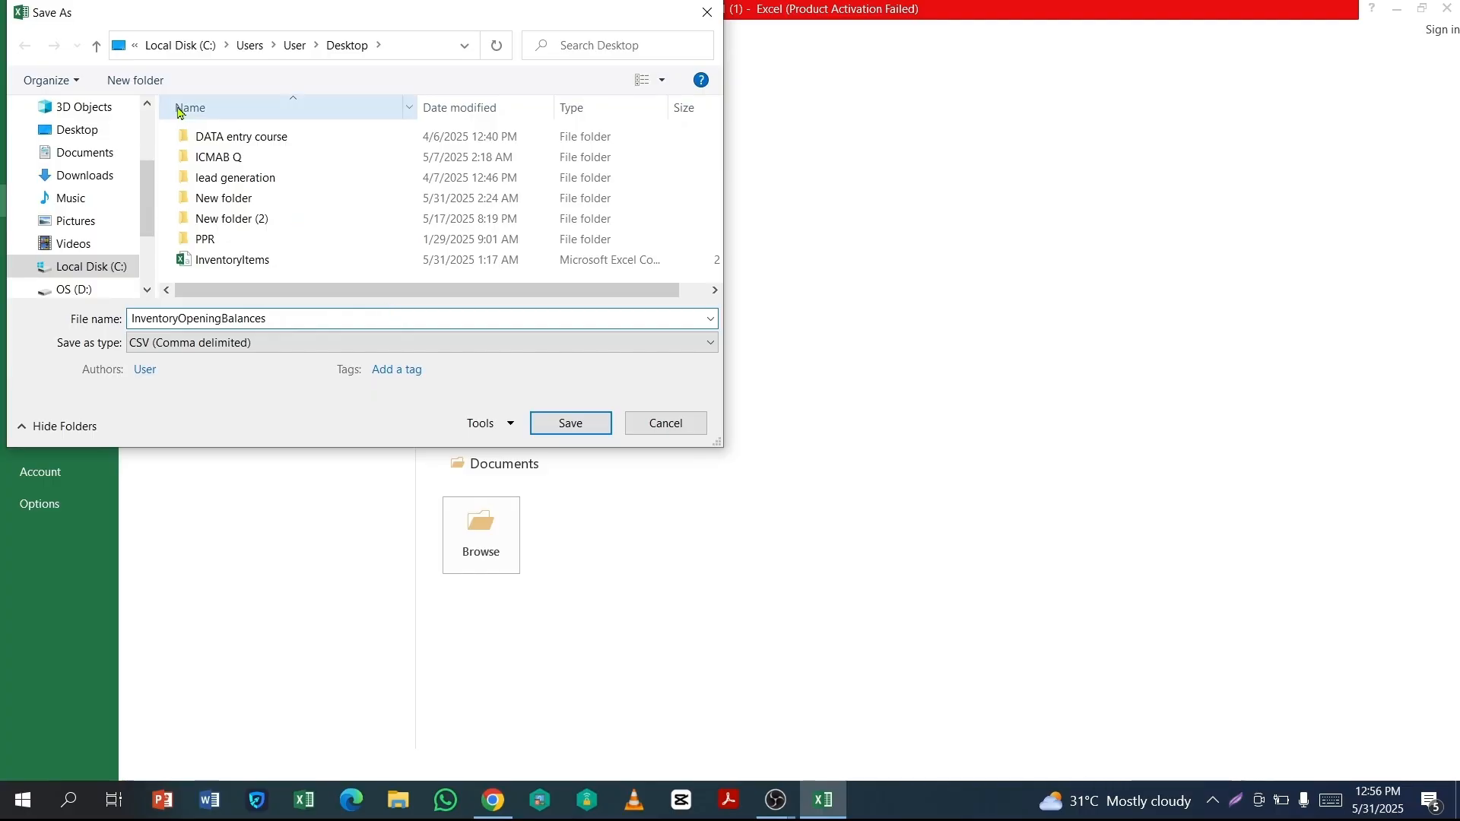
pyautogui.click(73, 136)
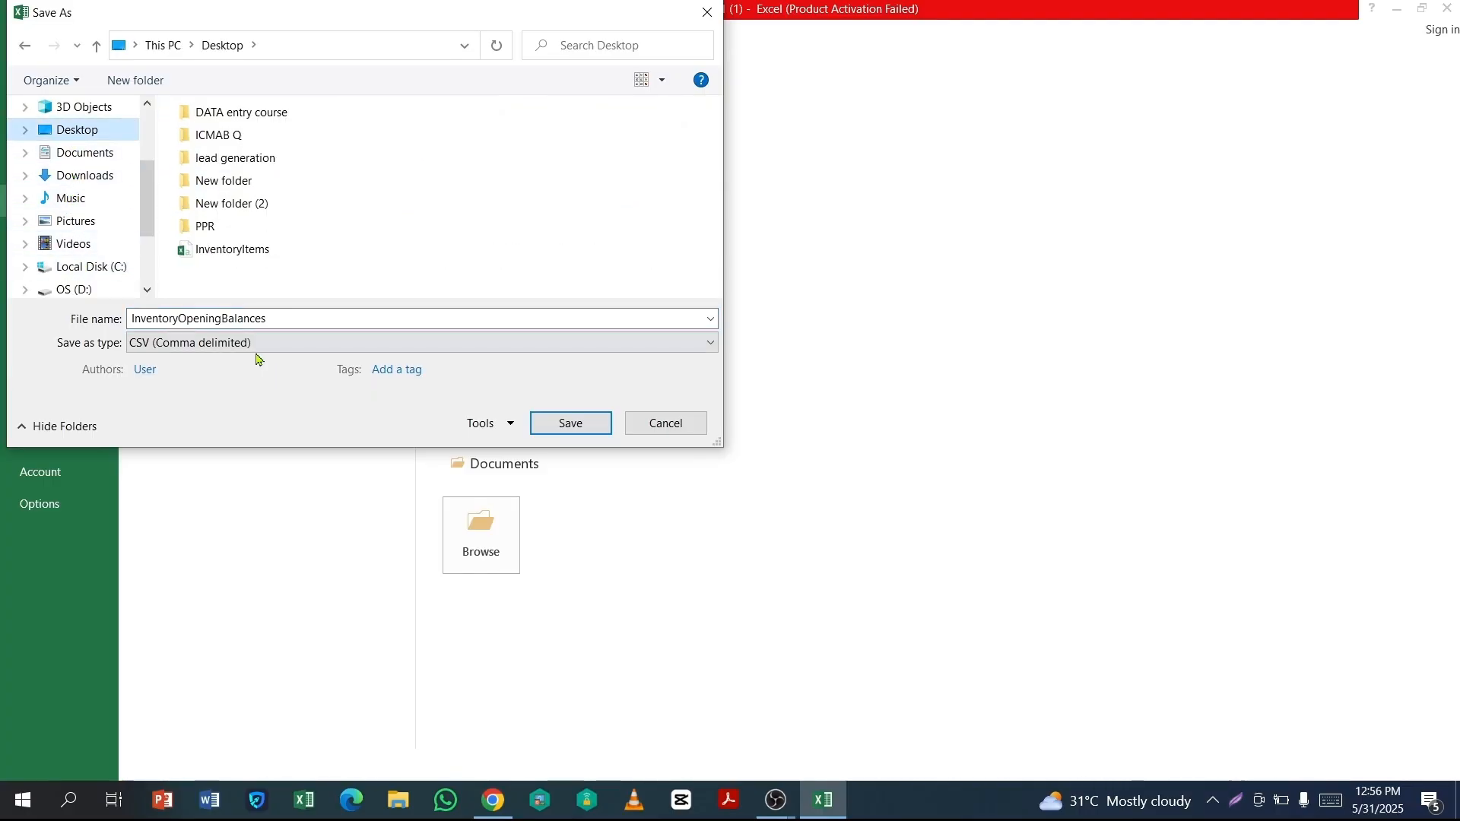
pyautogui.click(570, 423)
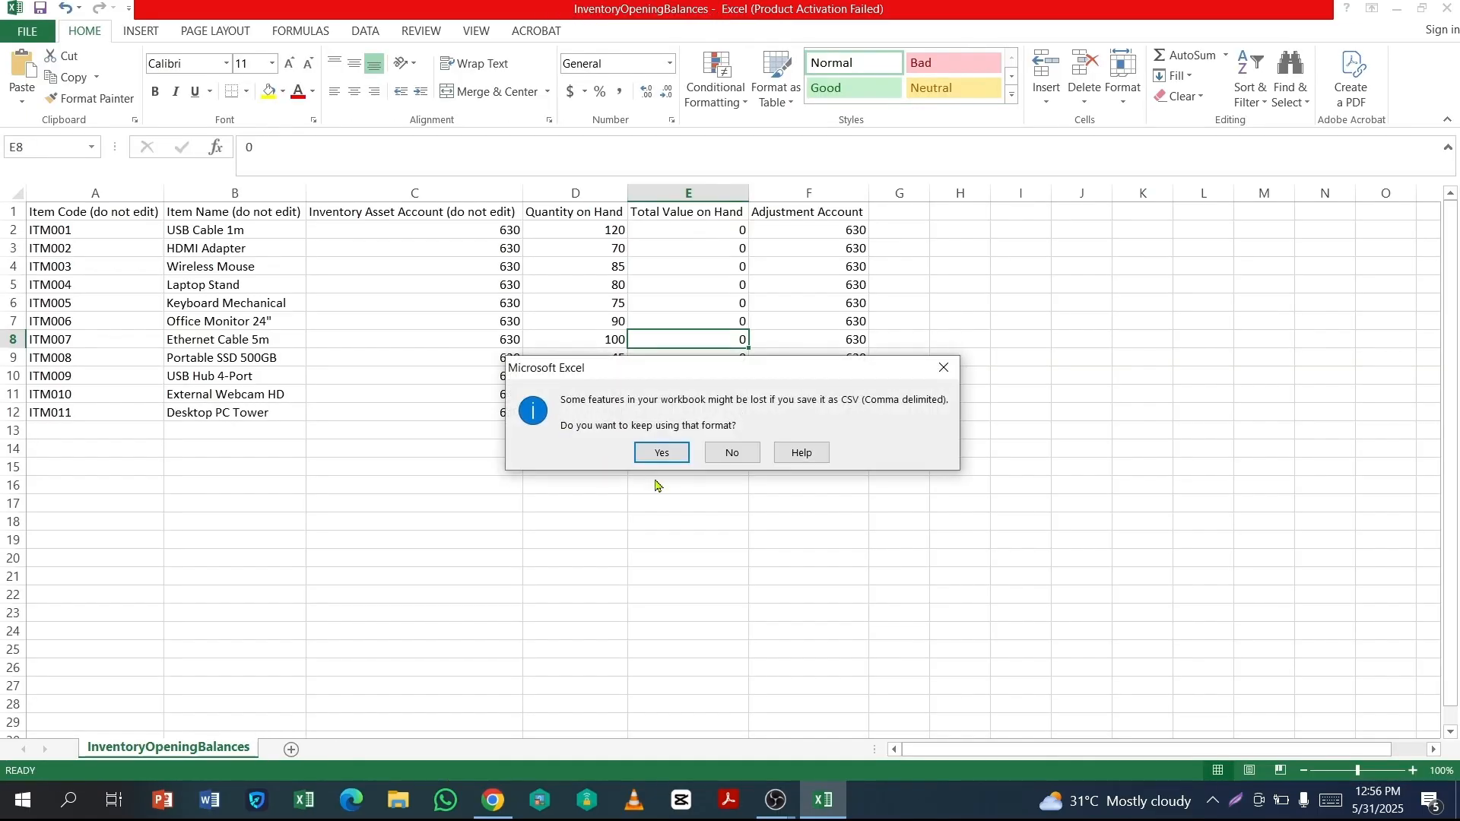
pyautogui.click(662, 452)
pyautogui.click(1031, 465)
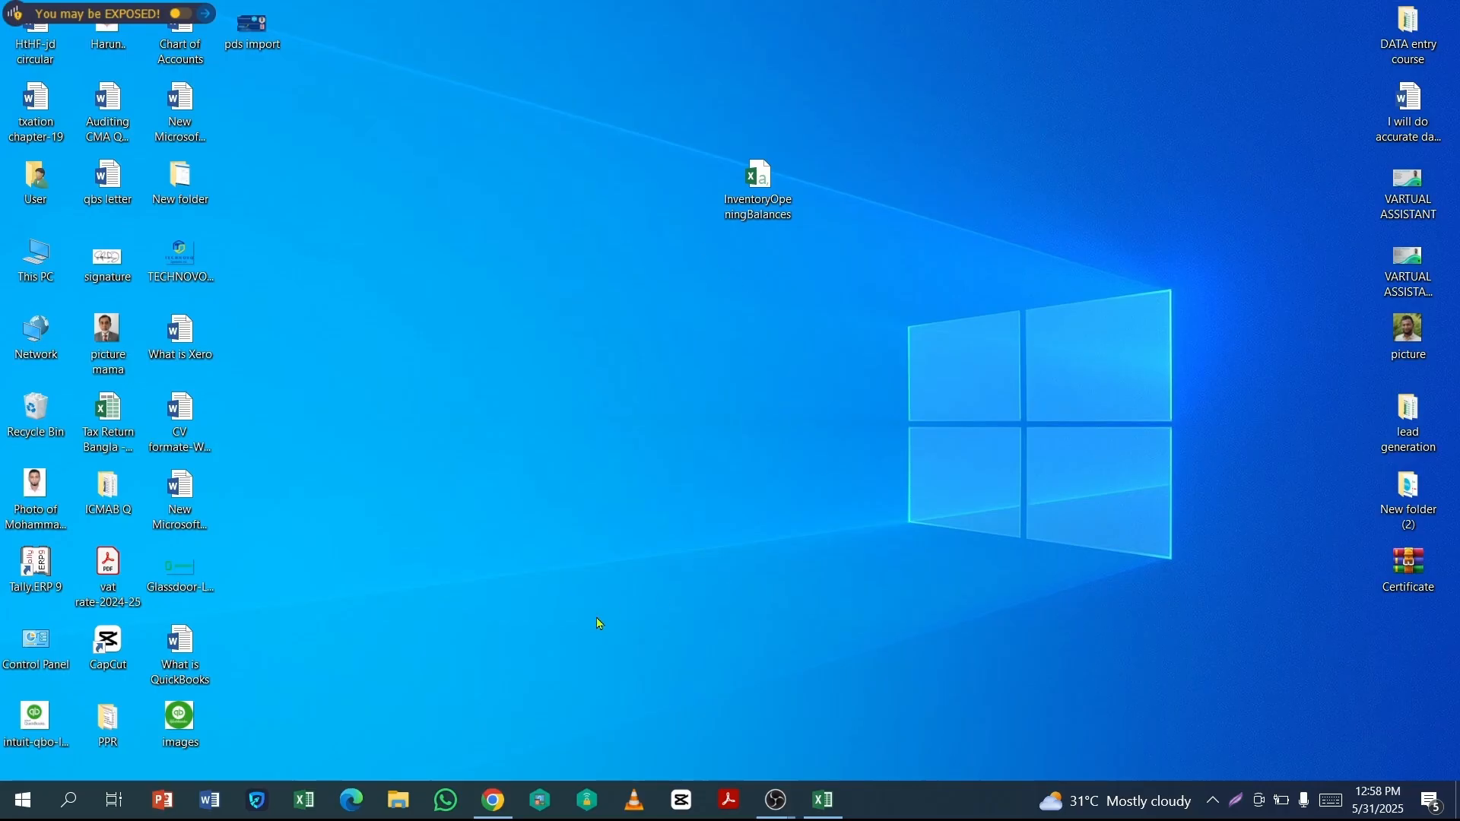
# - Switch to Xero, upload InventoryOpeningBalances.csv from the Desktop as the updated template and complete the opening balances import
pyautogui.click(495, 802)
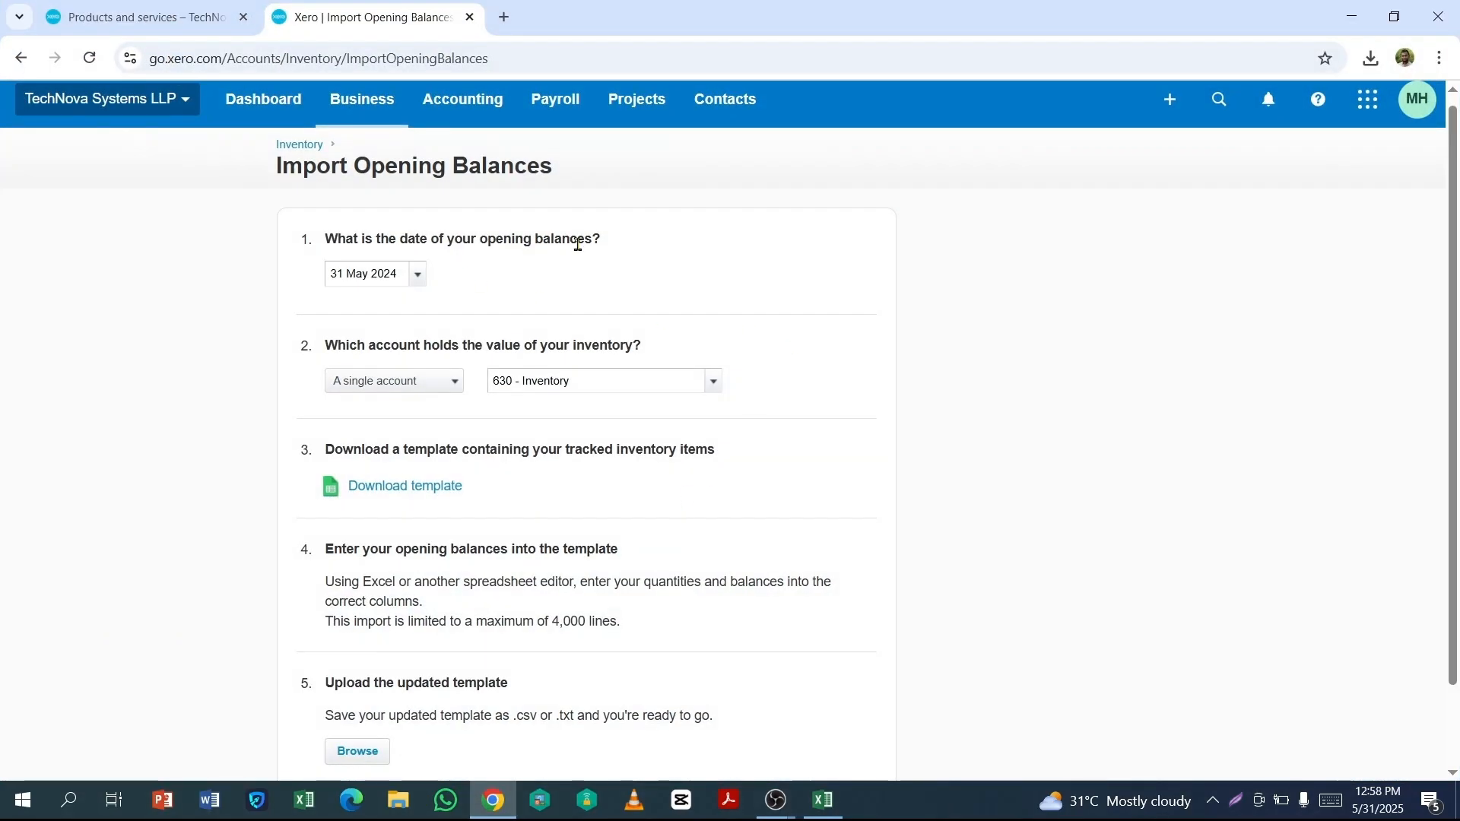
pyautogui.scroll(-1, 499, 606)
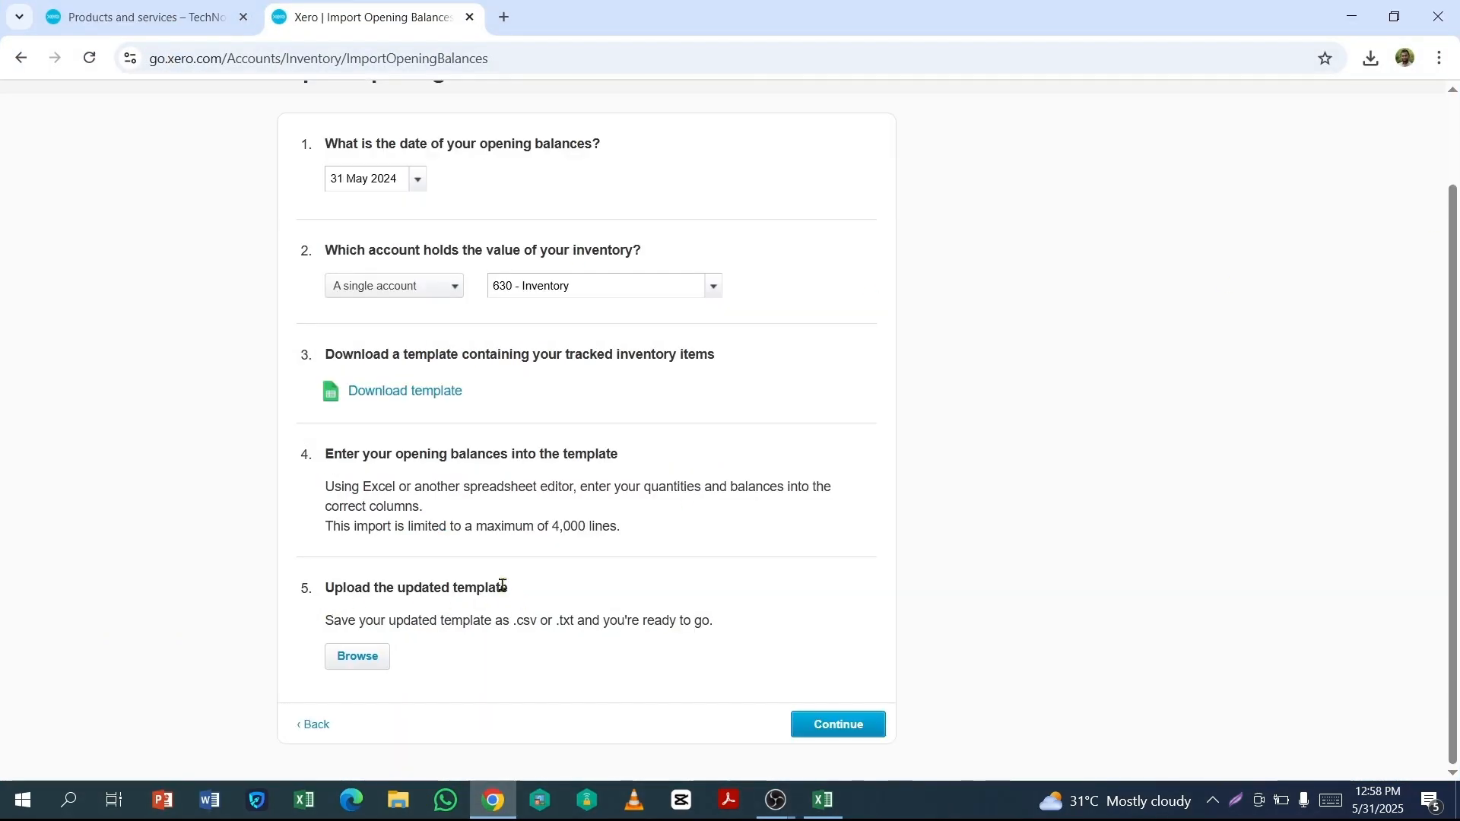
pyautogui.click(351, 665)
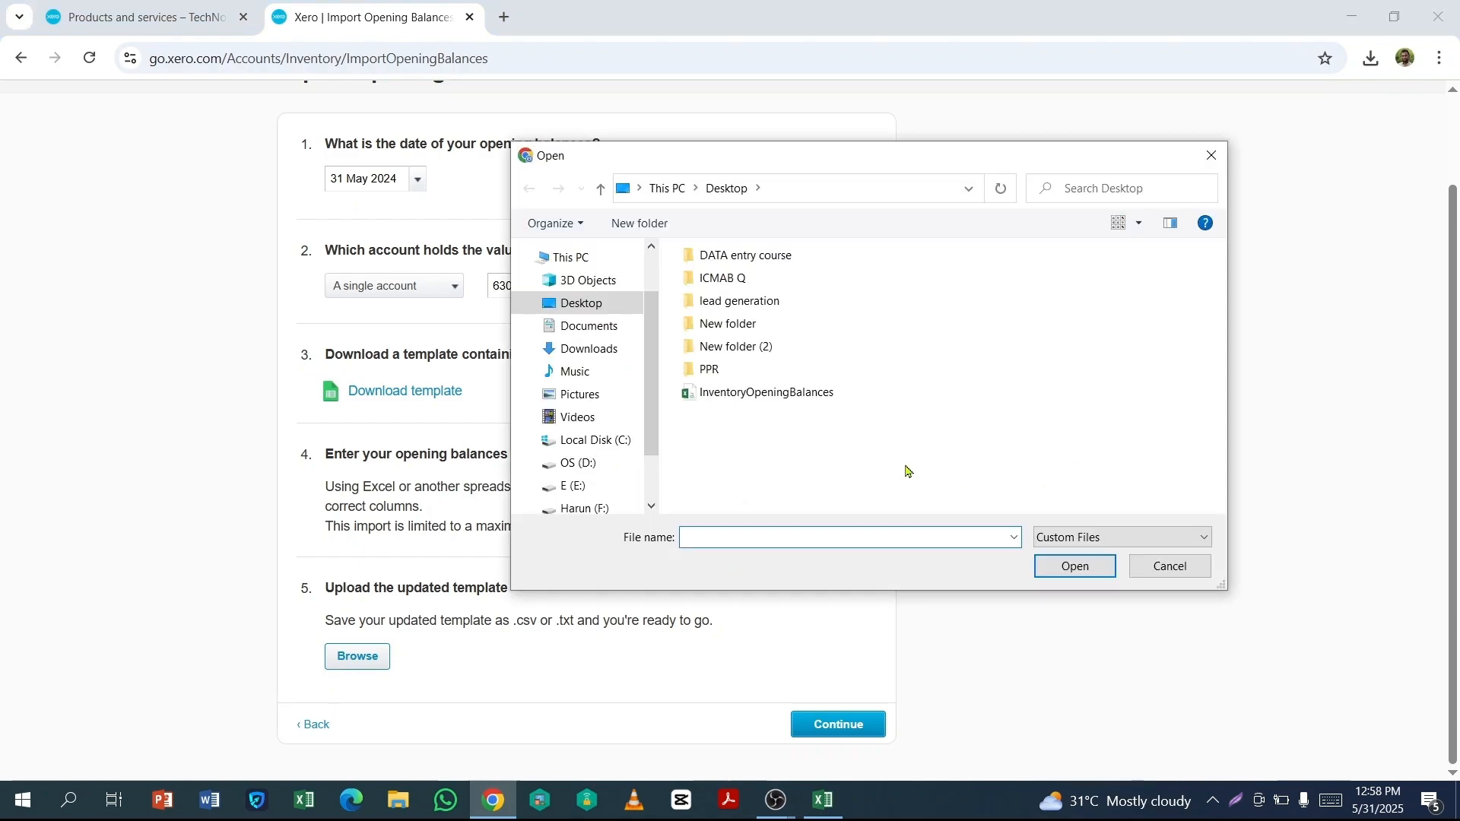
pyautogui.click(745, 398)
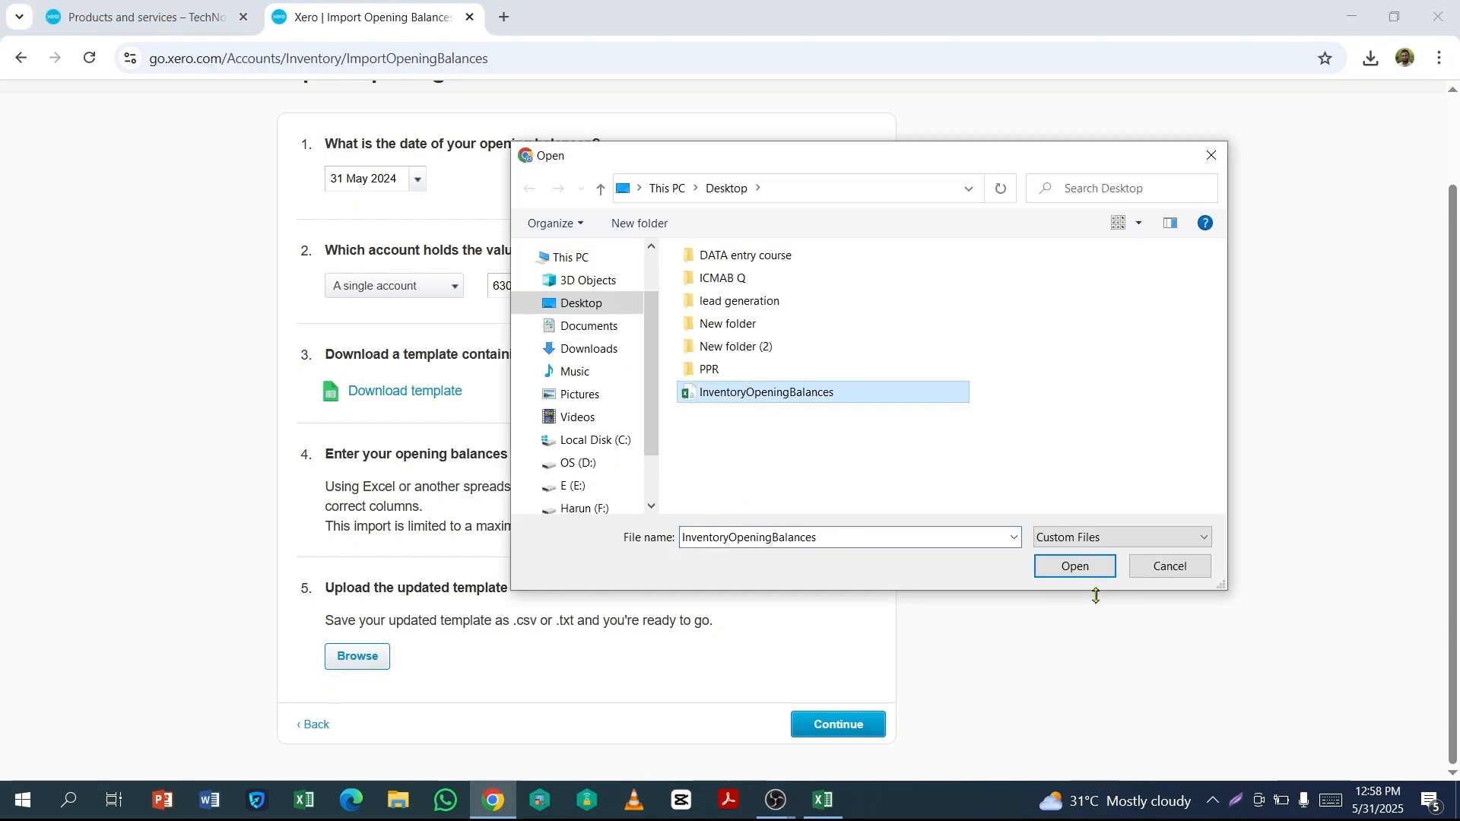
pyautogui.click(1075, 567)
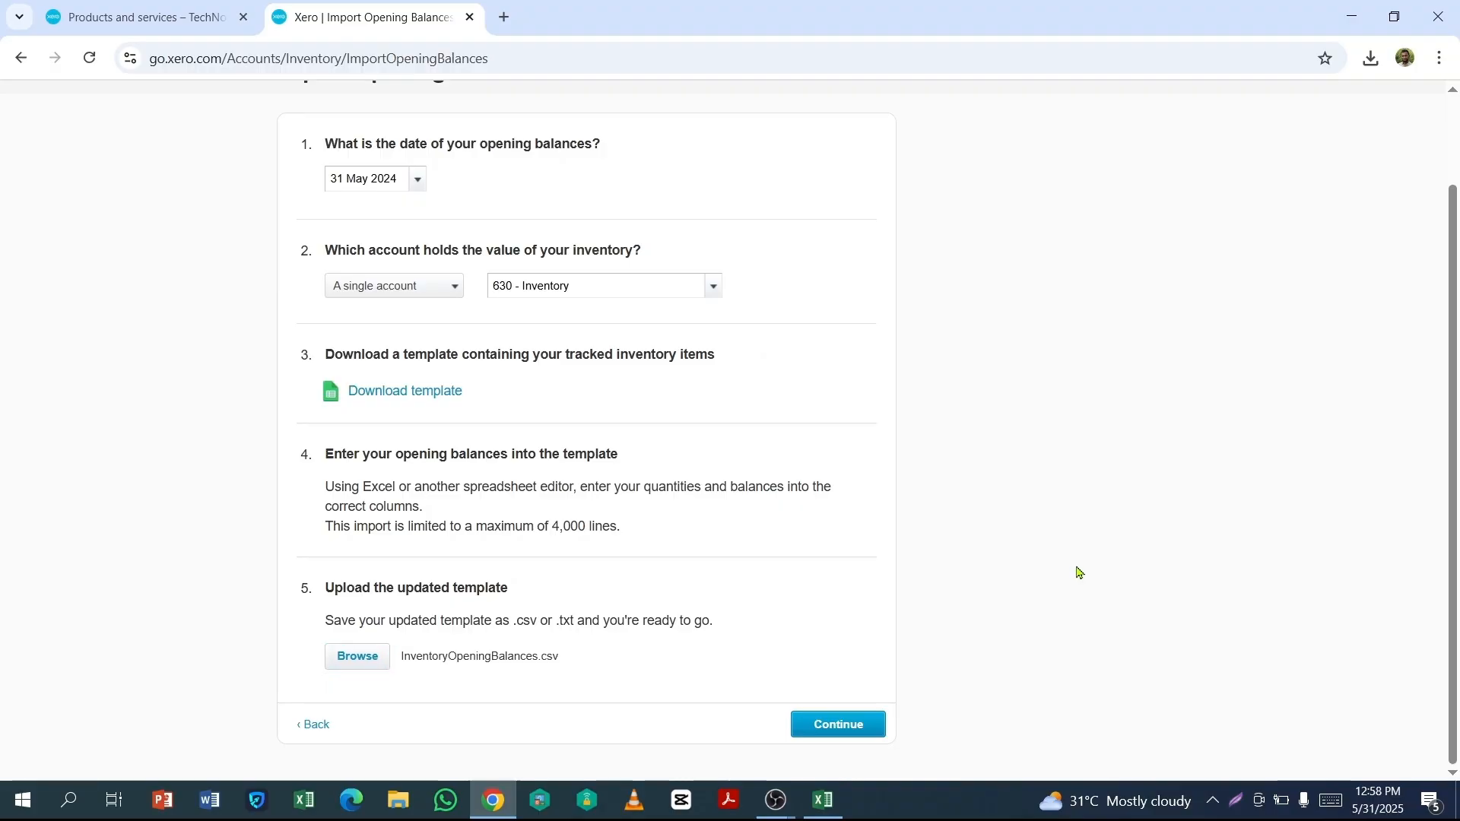
pyautogui.click(835, 726)
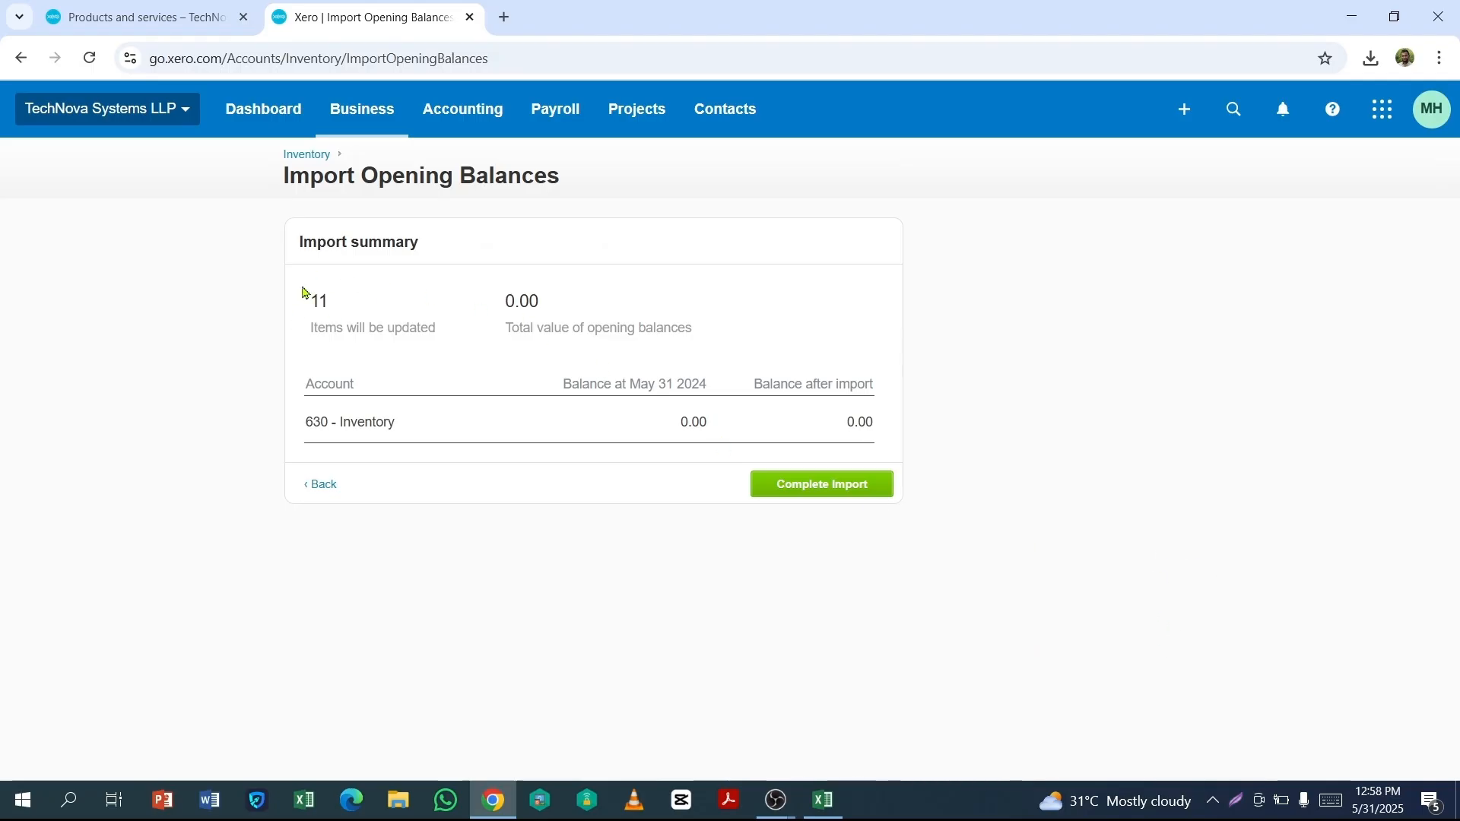
pyautogui.click(827, 491)
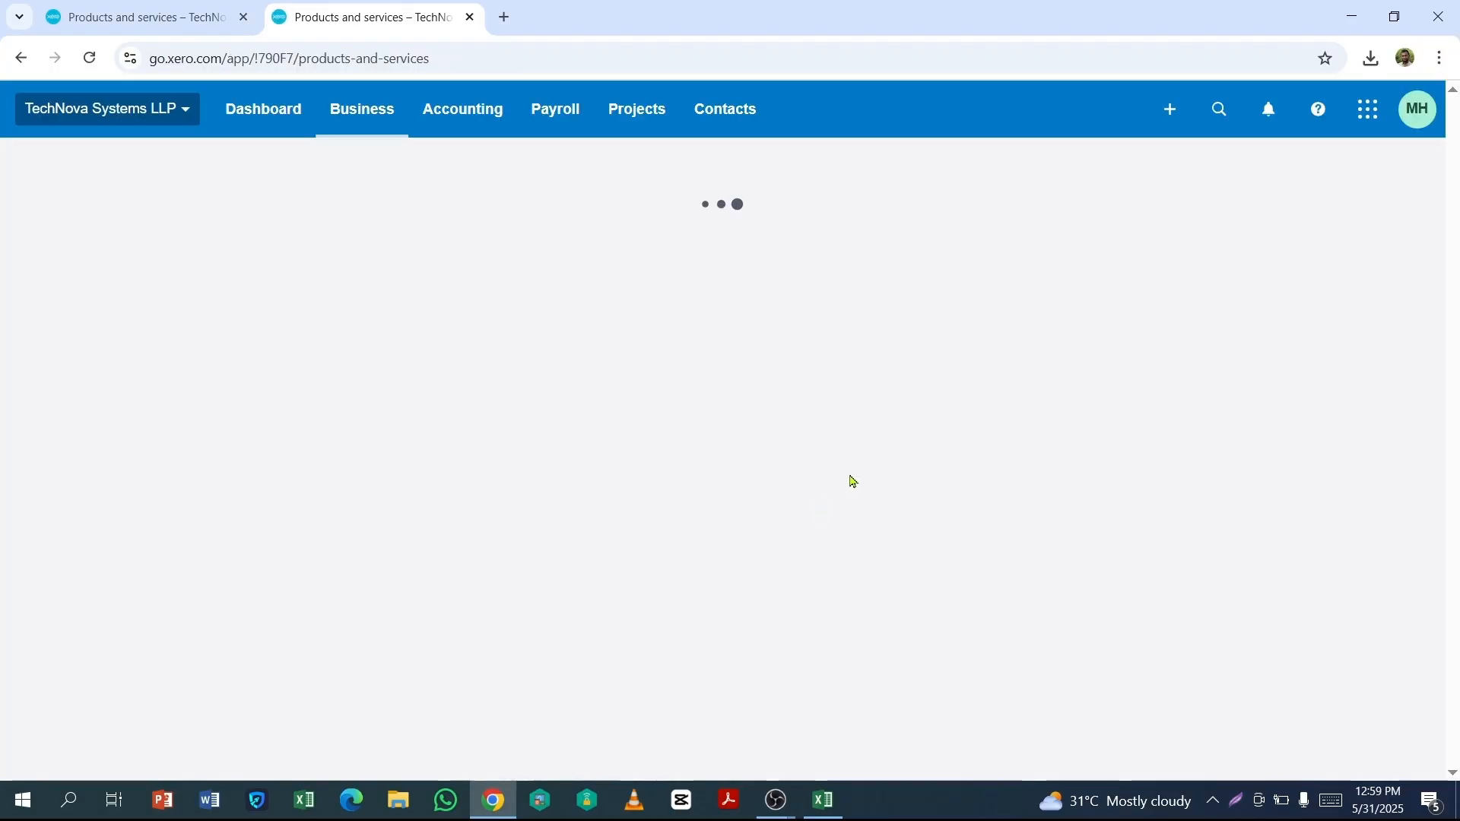
# - Check the quantities of items ITM001 to ITM011 in the products and services list
pyautogui.scroll(-2, 1365, 254)
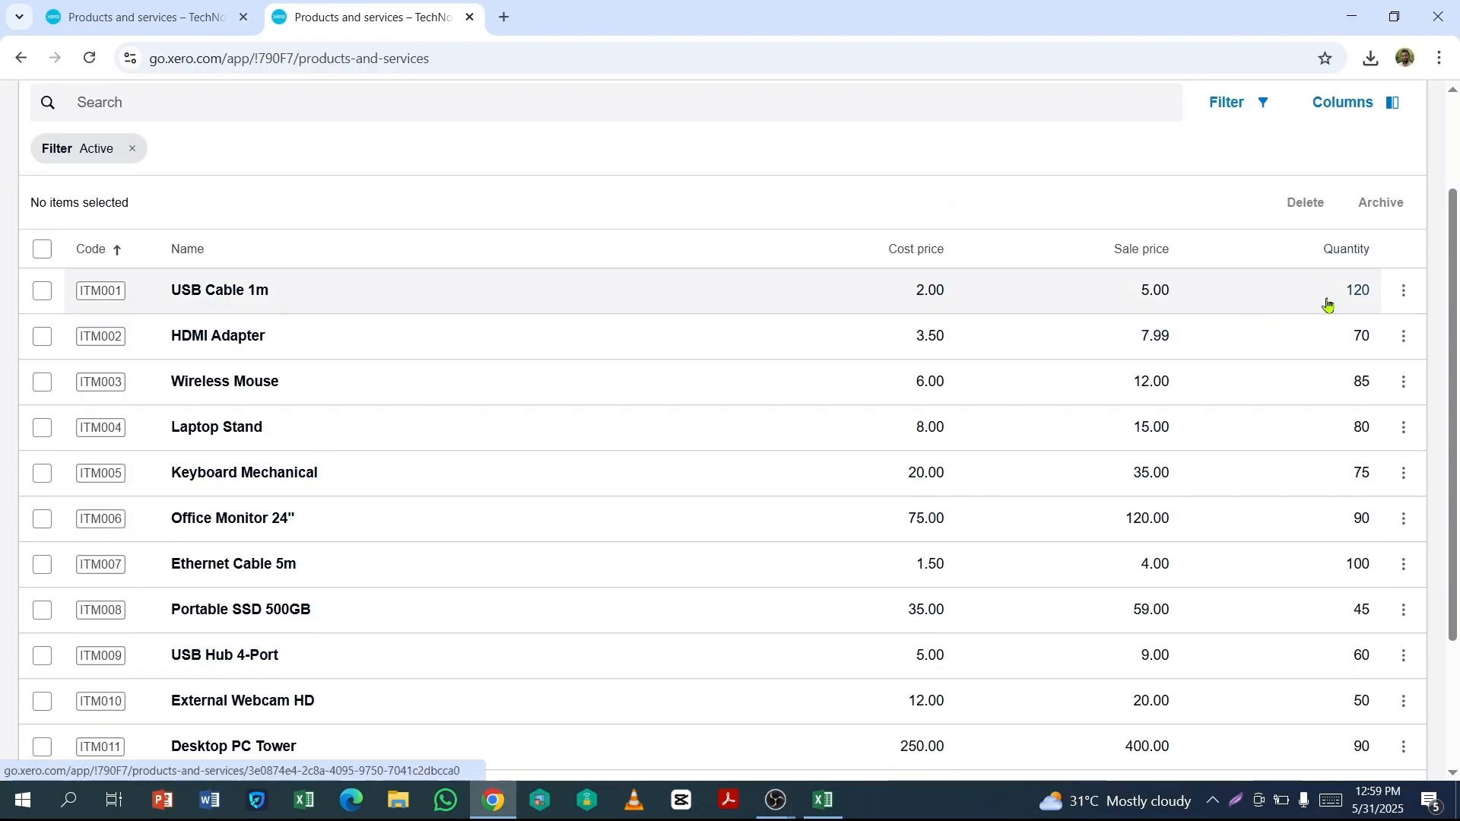
pyautogui.scroll(-3, 1350, 292)
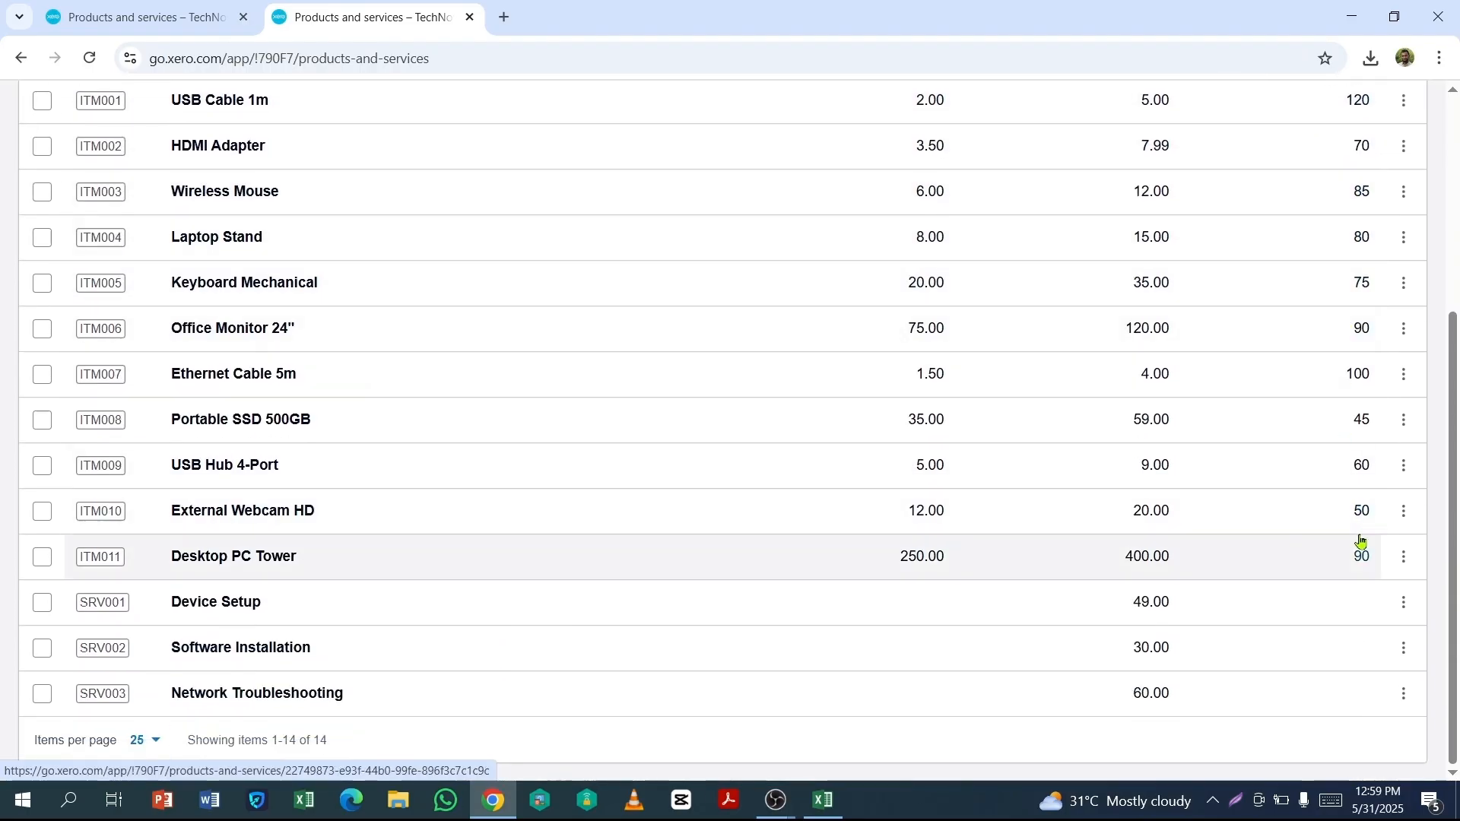
pyautogui.scroll(3, 1362, 541)
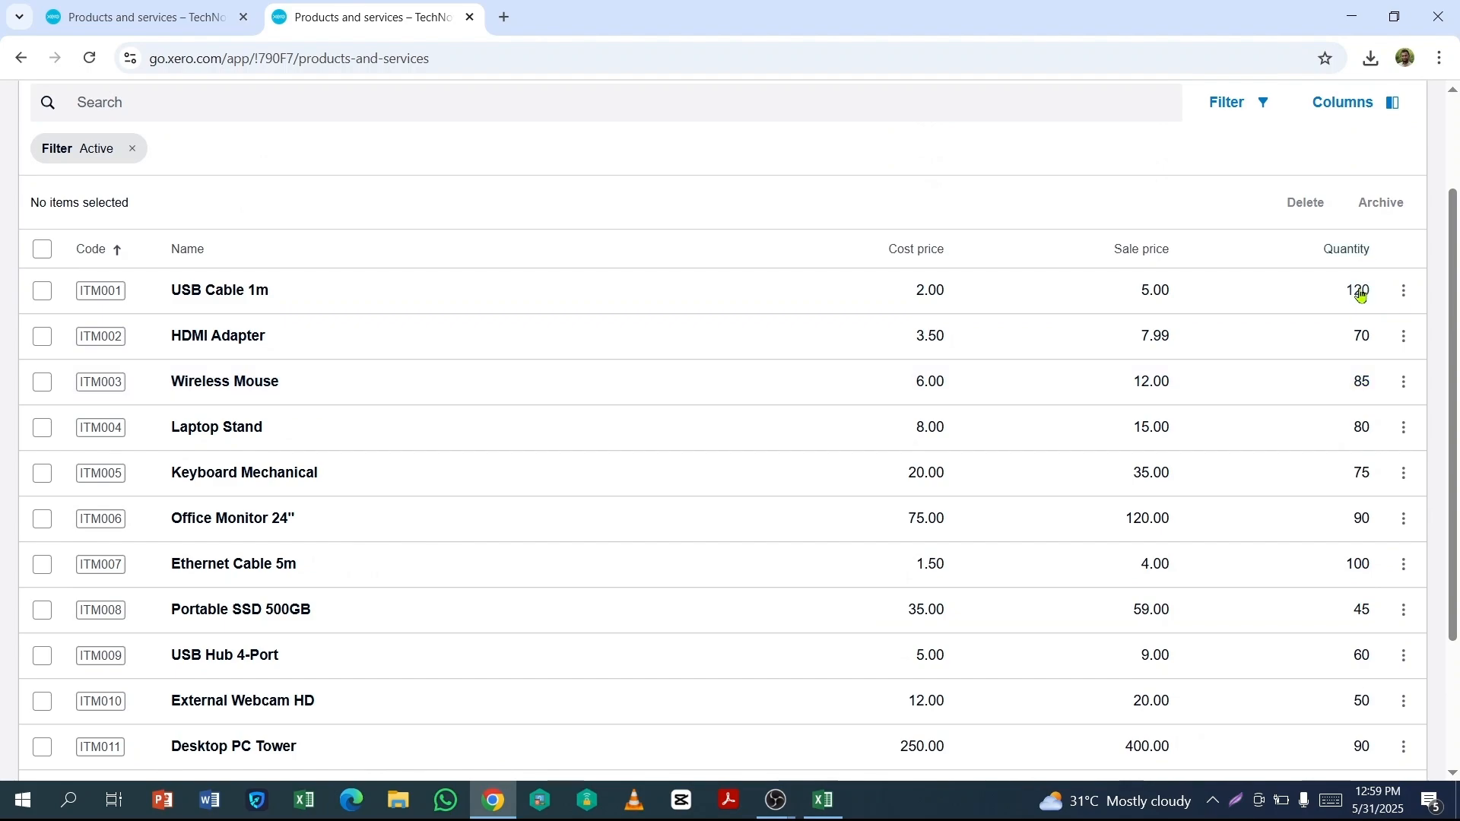
pyautogui.scroll(-3, 1361, 295)
pyautogui.scroll(1, 1365, 466)
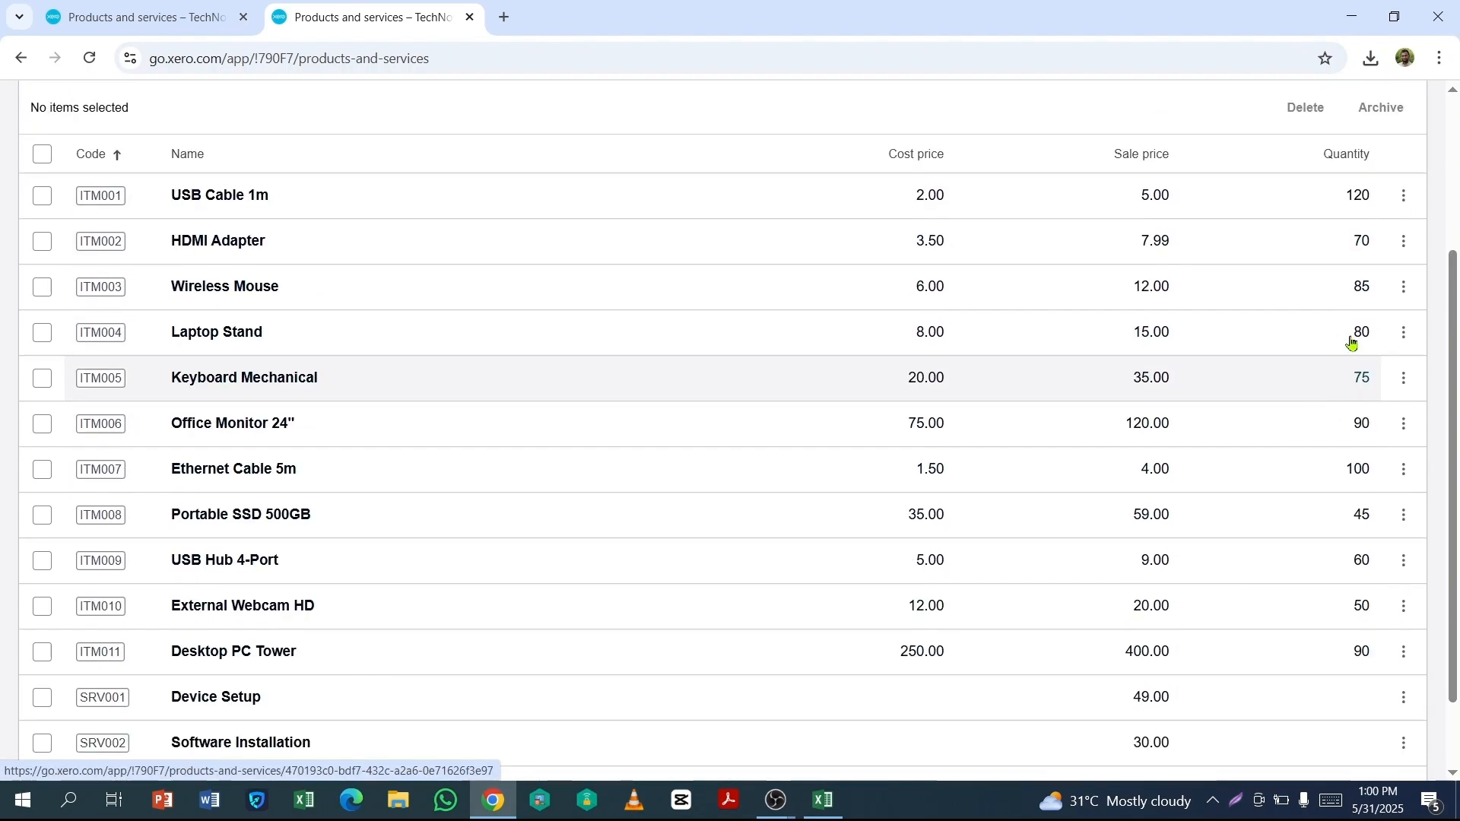